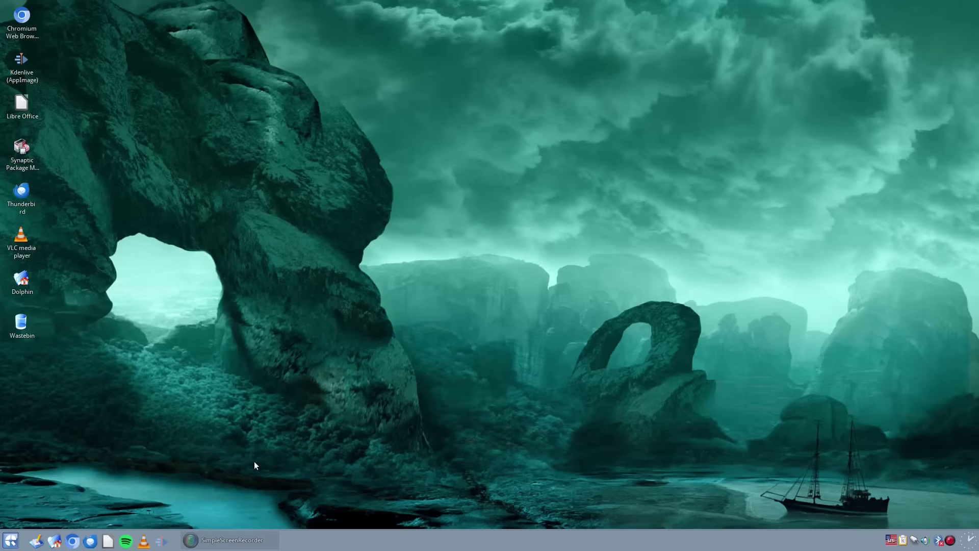
Step: Close Kdenlive and glance at the application launcher and the network connection options
click(11, 540)
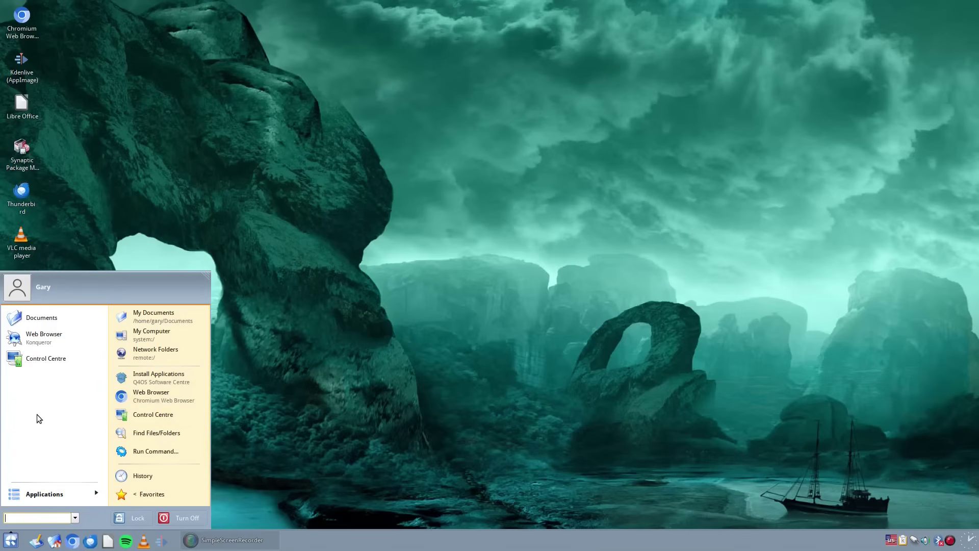
click(364, 430)
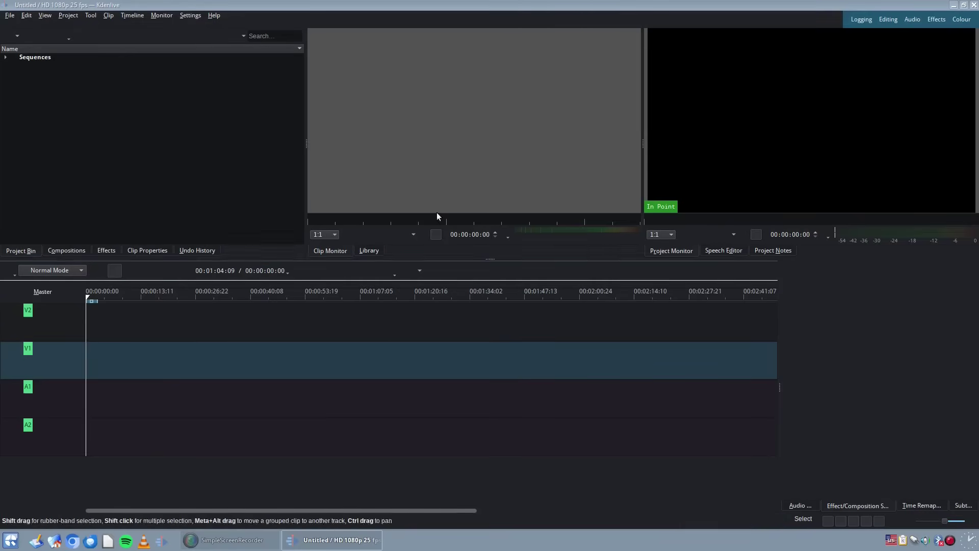
click(974, 5)
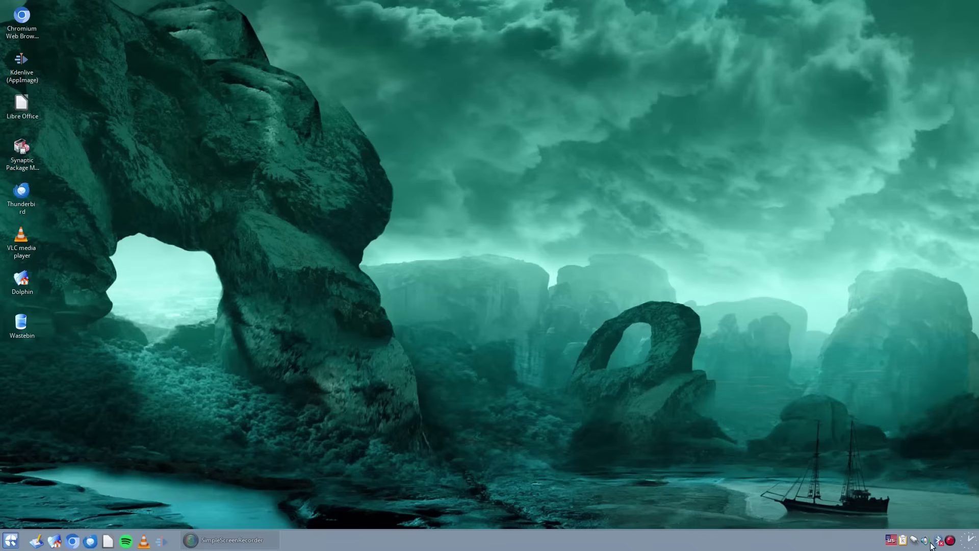
click(914, 540)
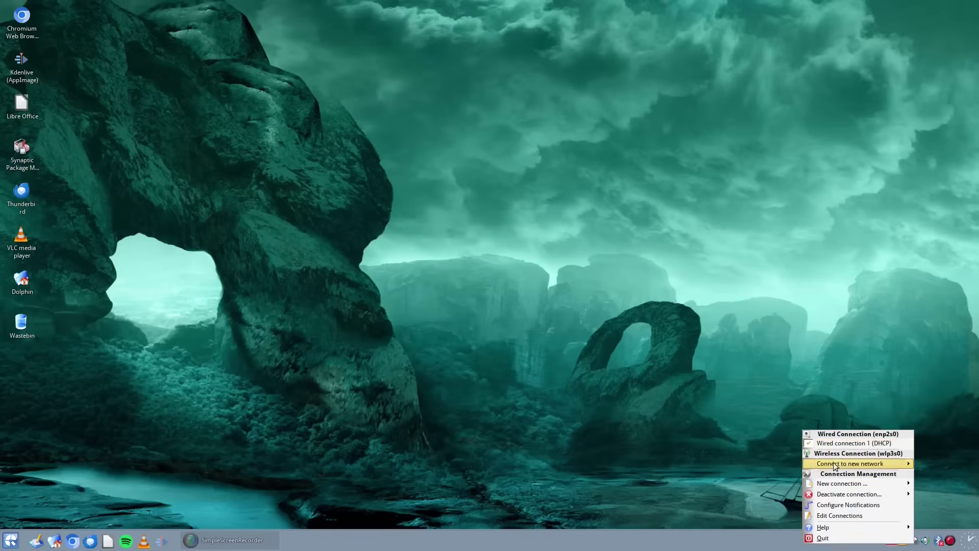
click(608, 291)
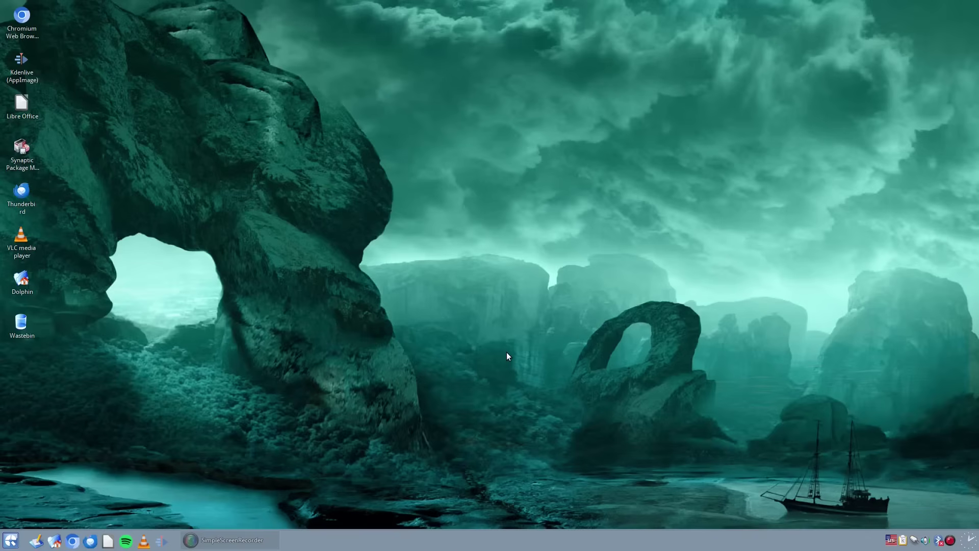
Step: Check the printer in Print Settings, found by searching 'printiu' in the launcher
click(20, 544)
text(printiu)
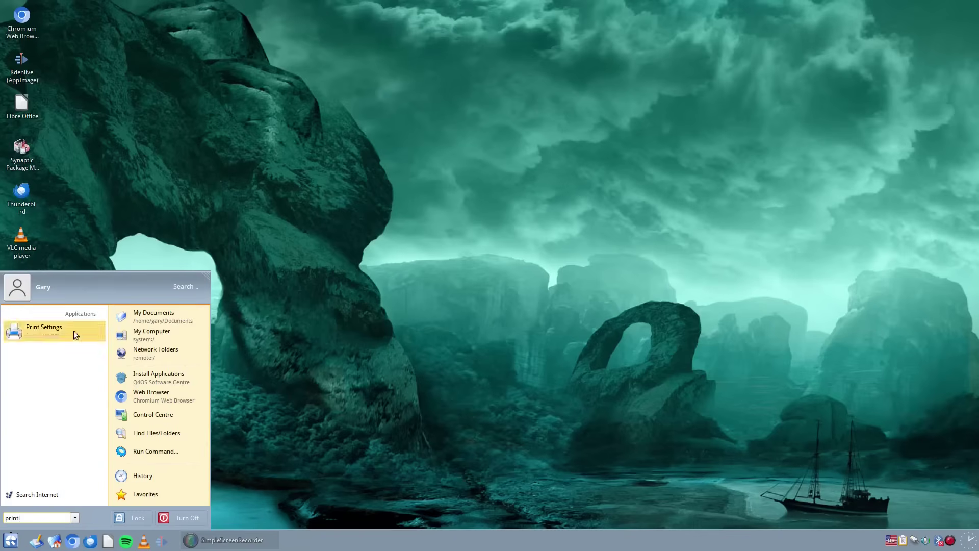
click(47, 334)
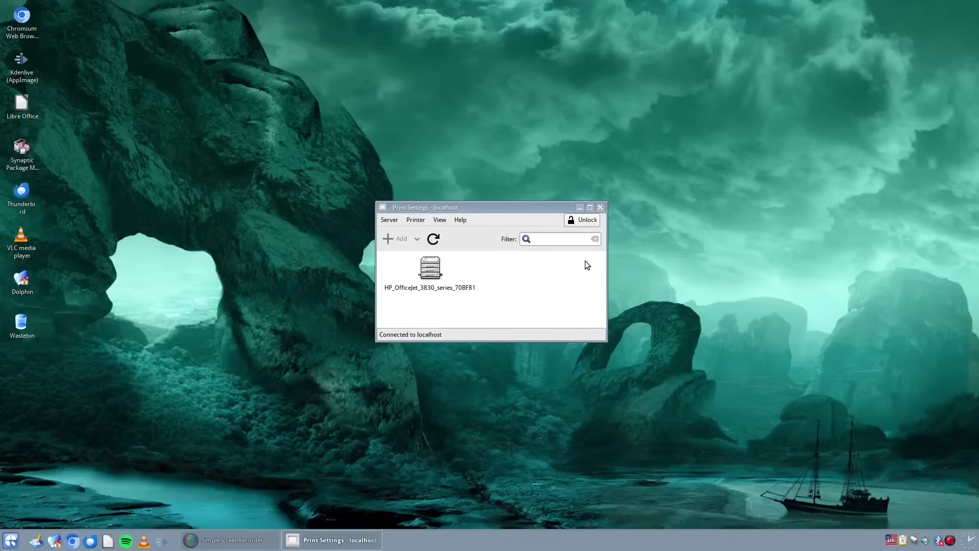
click(601, 208)
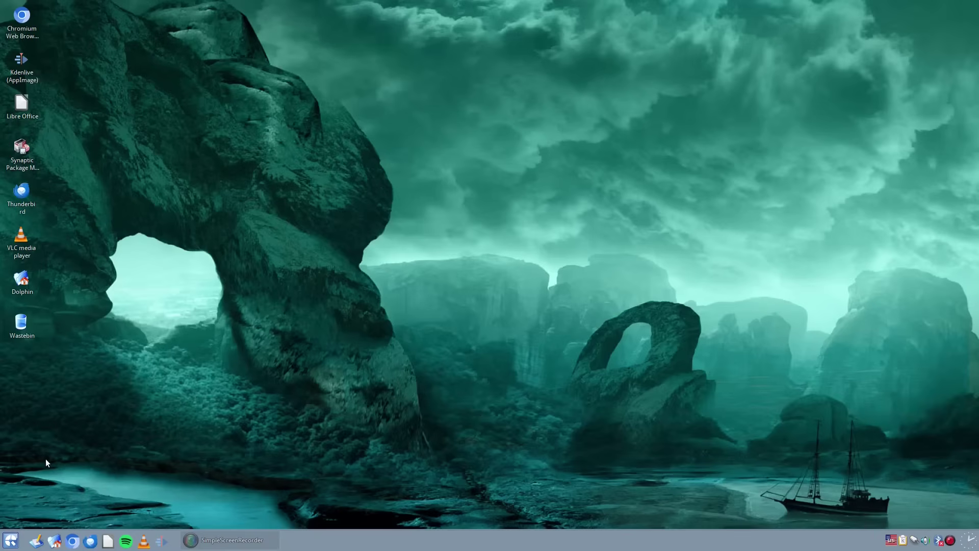
Step: Run htop from the launcher to watch running processes, then close it
click(10, 540)
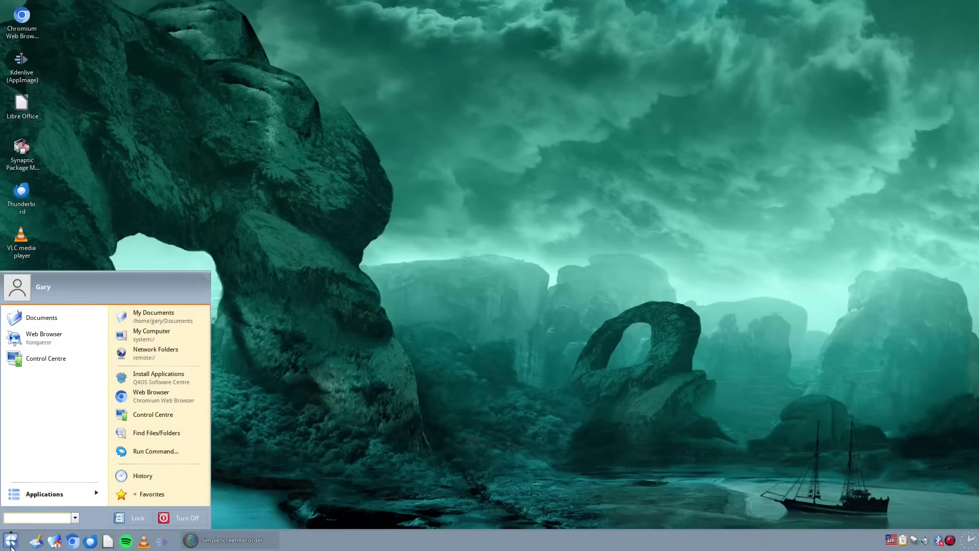
text(htop)
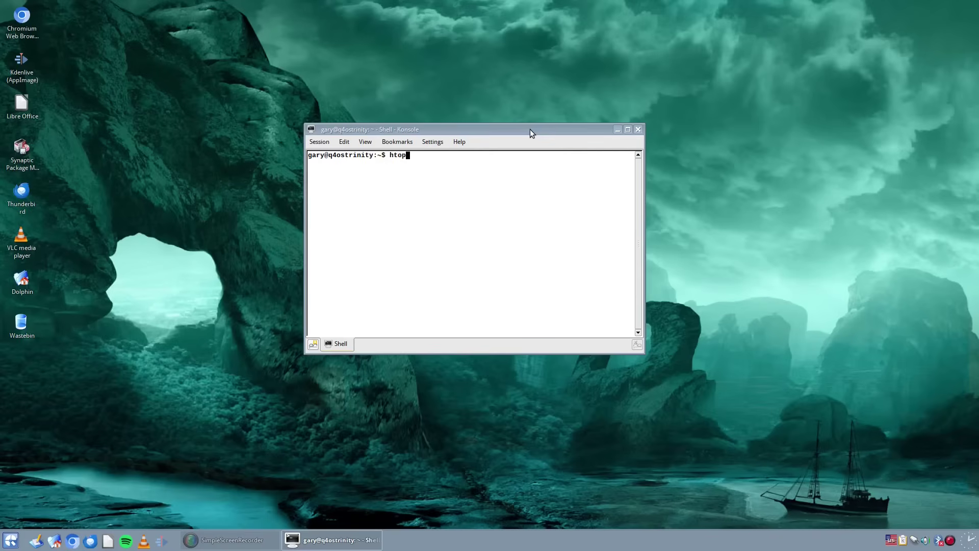
key(Return)
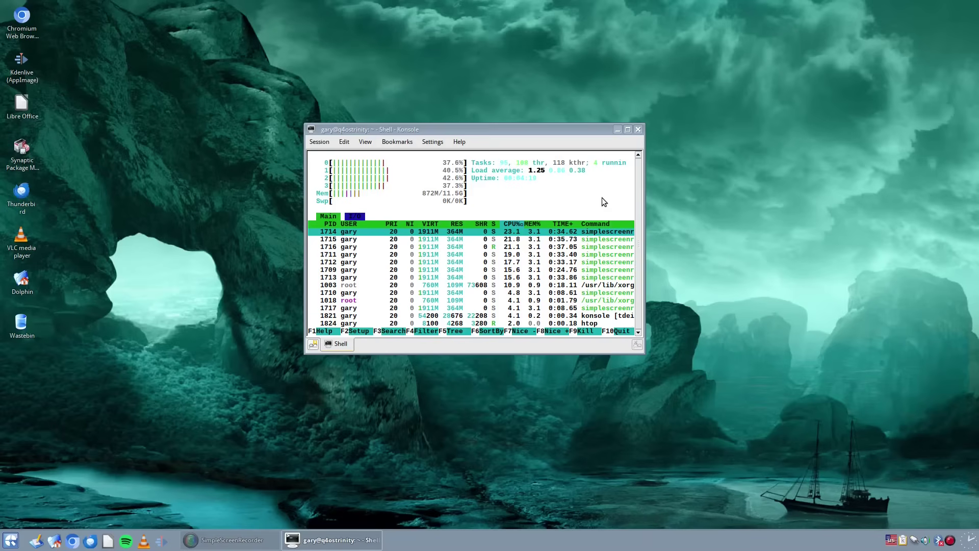
click(637, 129)
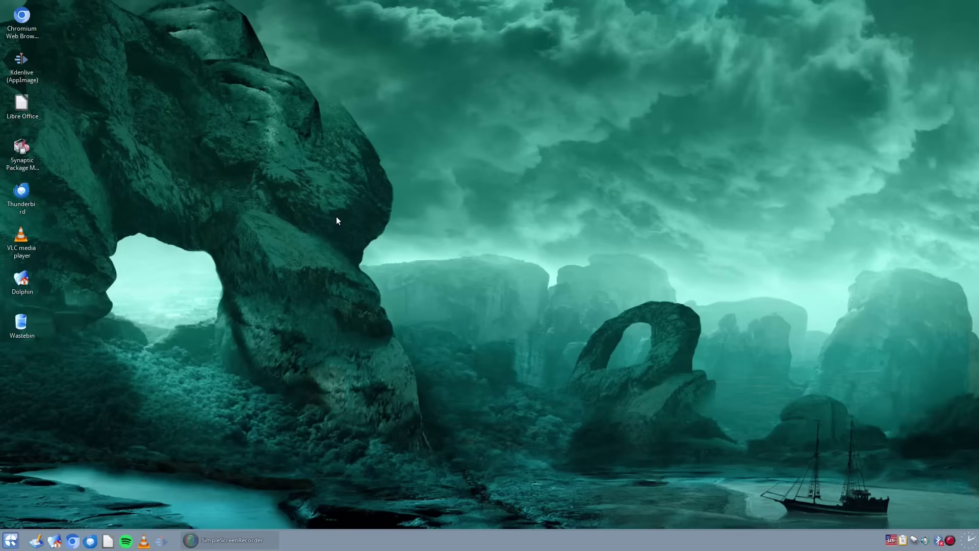
Step: Open the Q4OS Look Switcher and preview the Wine_Classic, Darkonair and Debonaire themes
click(10, 540)
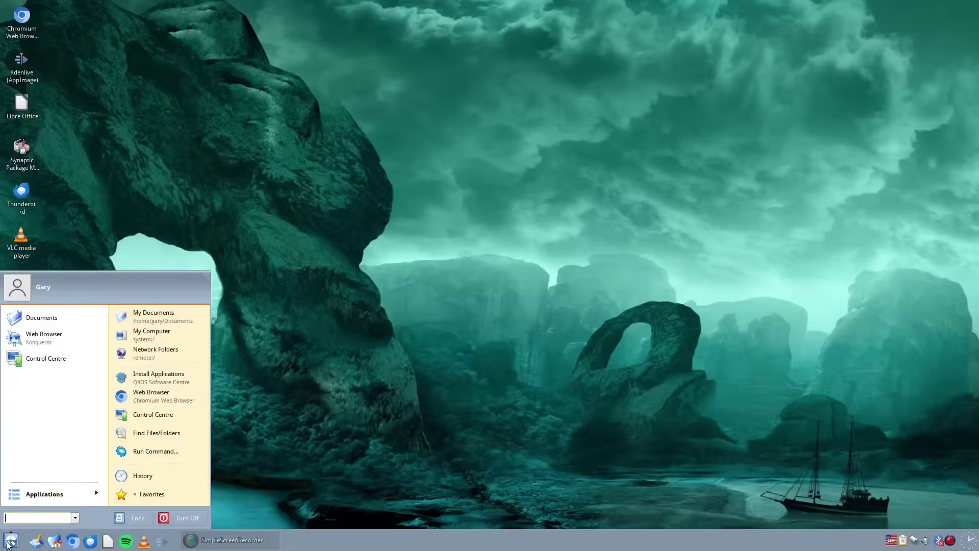
text(look switcher)
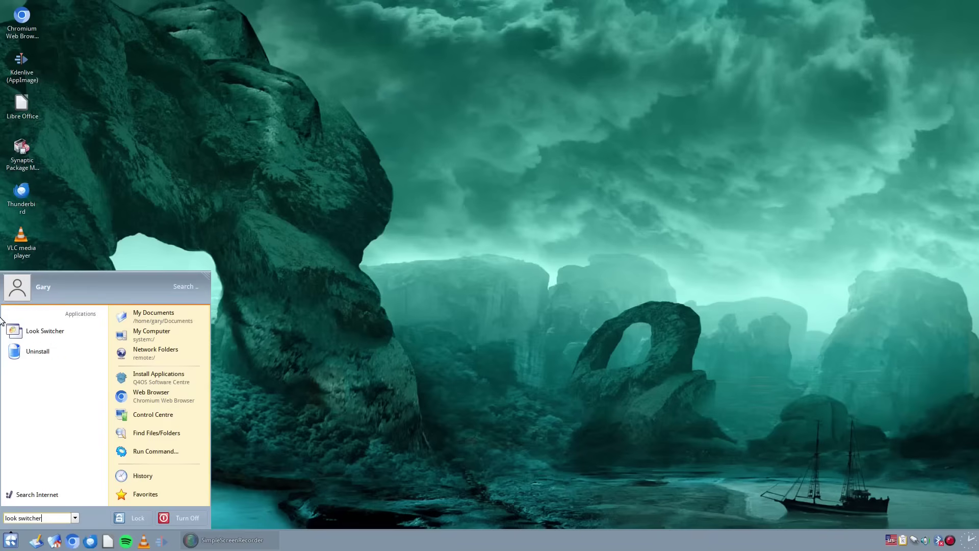
click(41, 329)
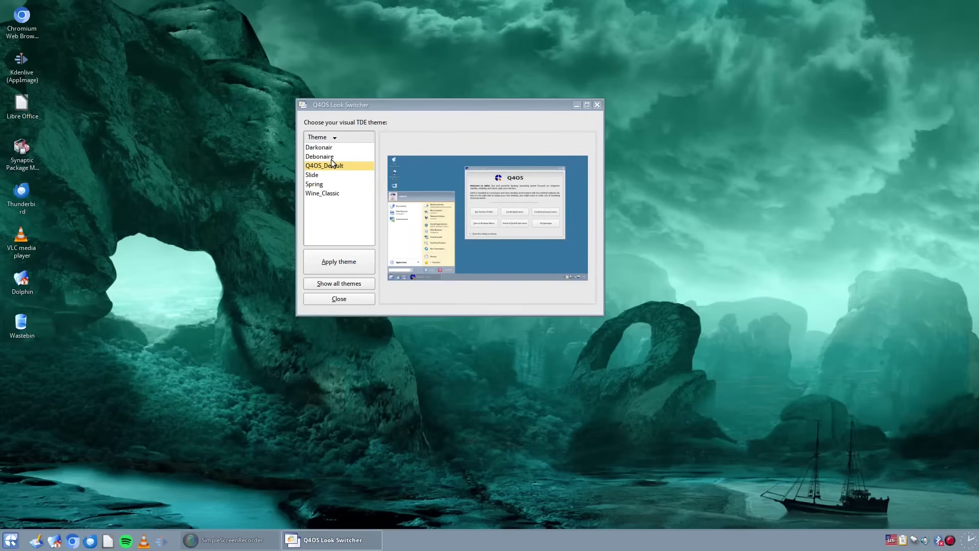
click(322, 194)
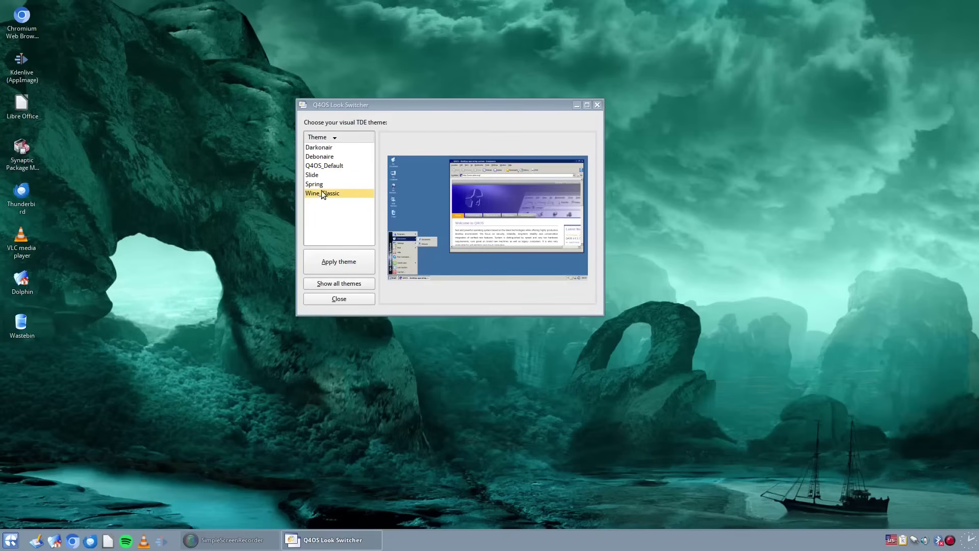
click(320, 148)
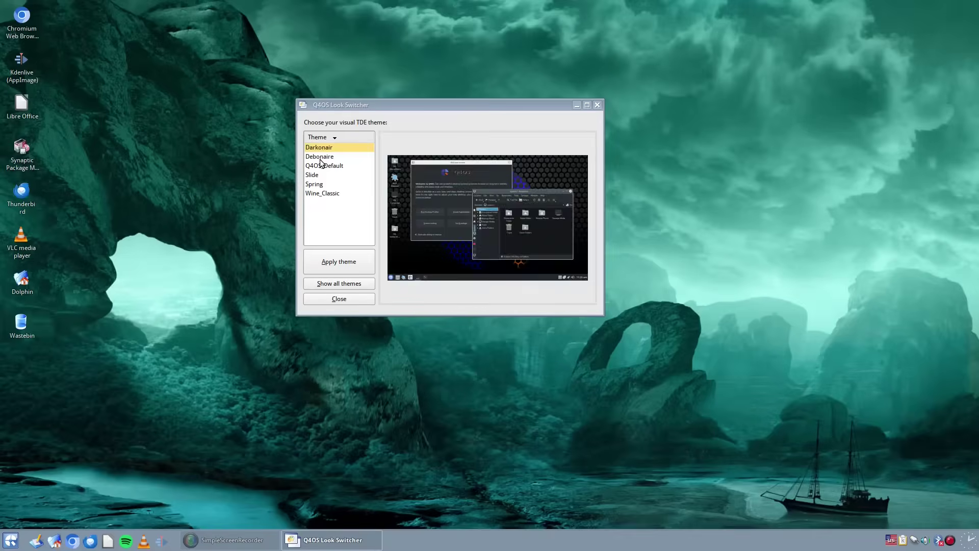
click(321, 157)
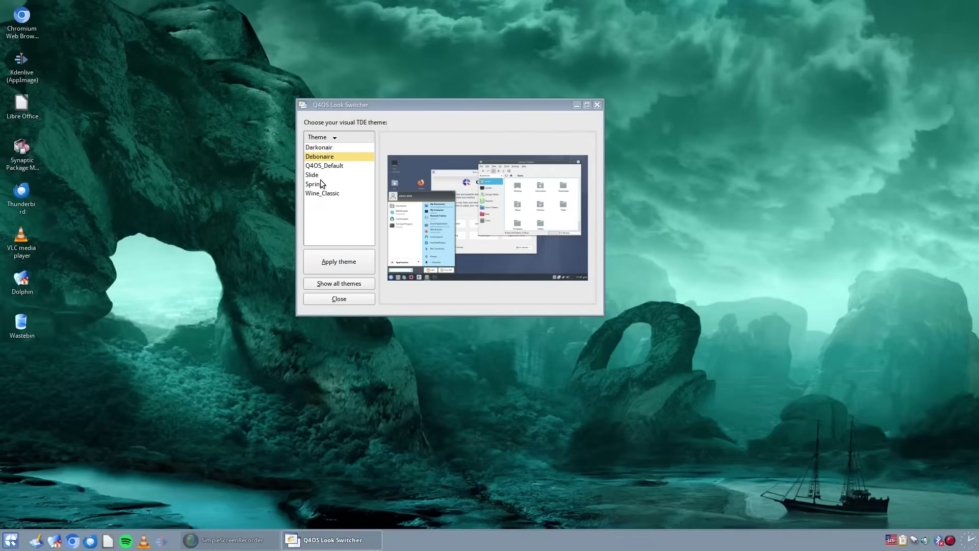
Step: List all system themes, preview Redmond, YellowOnBlue, YellowOnBlue-big and Sunshine, and close without applying
click(353, 285)
click(450, 229)
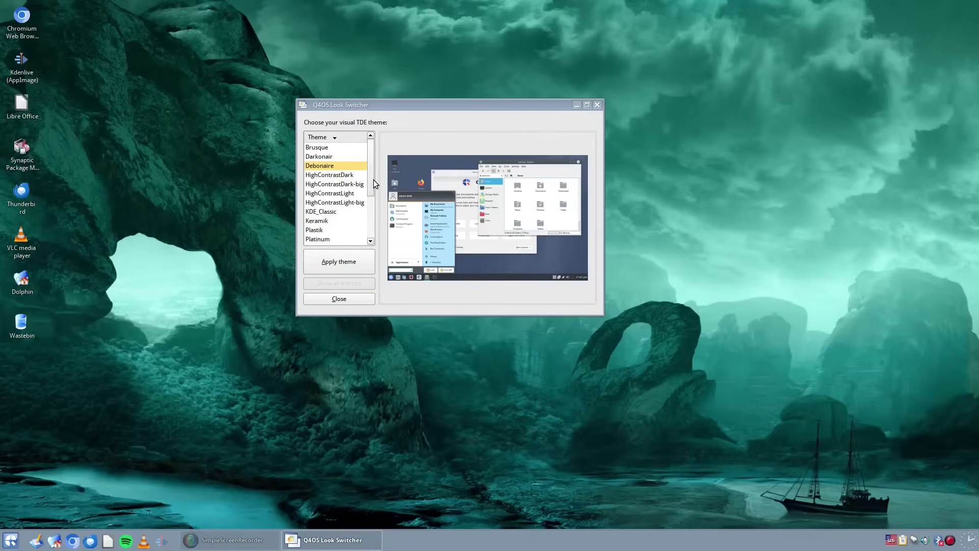
drag(372, 181, 375, 243)
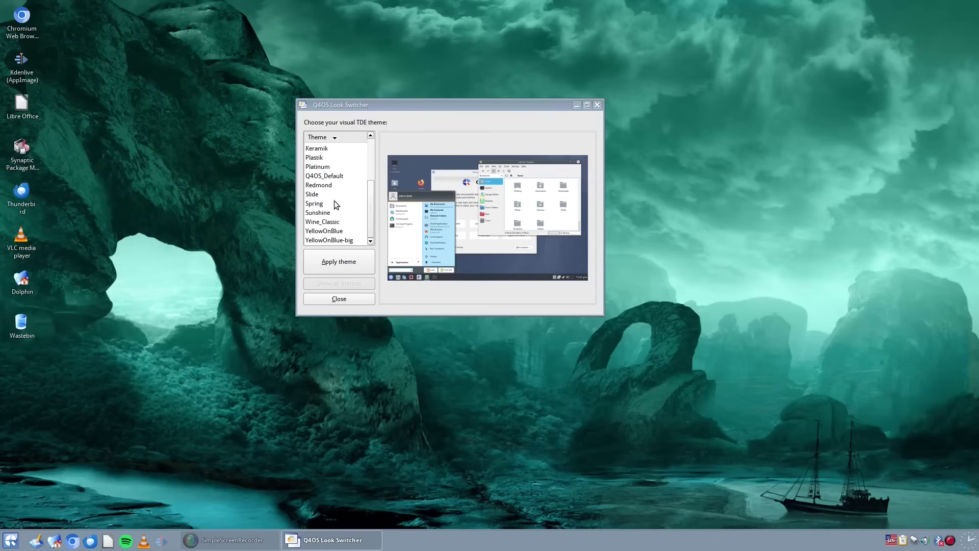
click(325, 185)
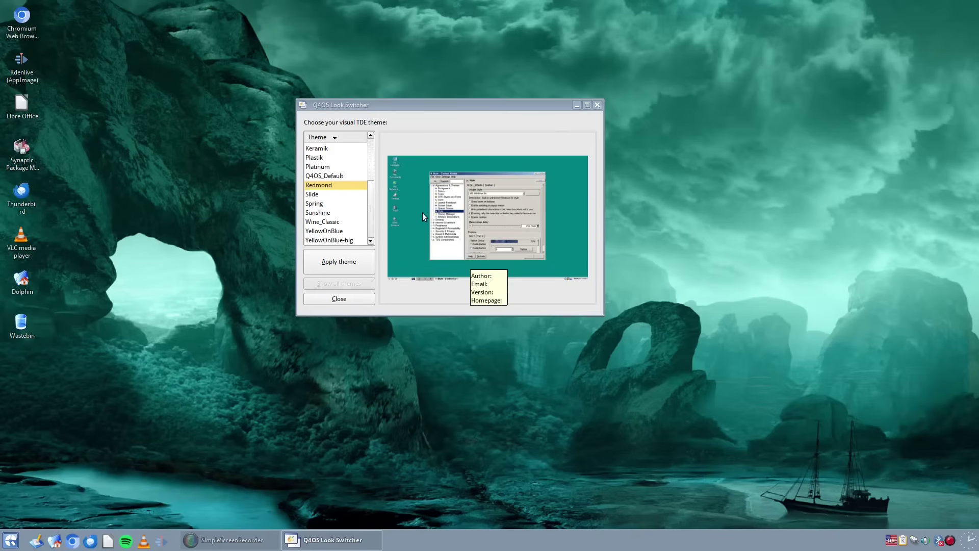
click(326, 231)
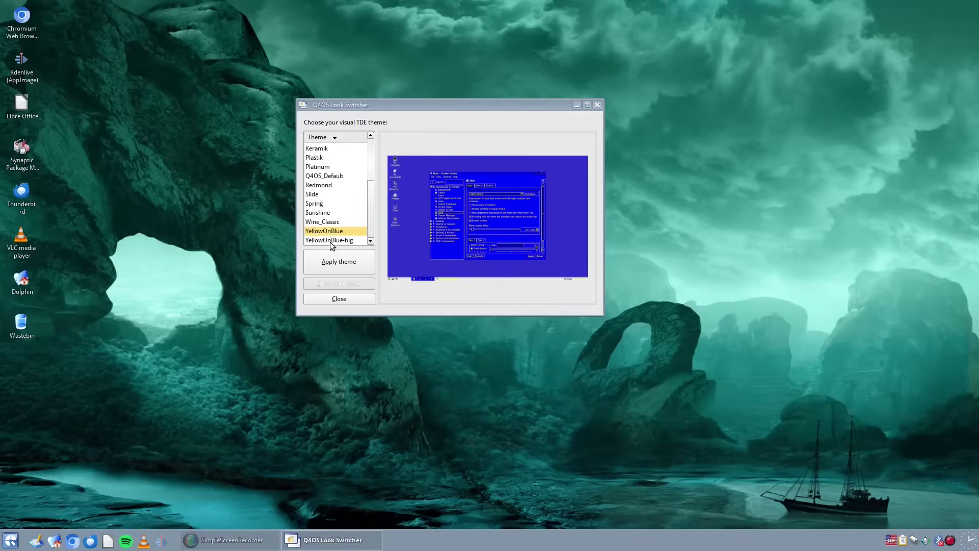
click(330, 240)
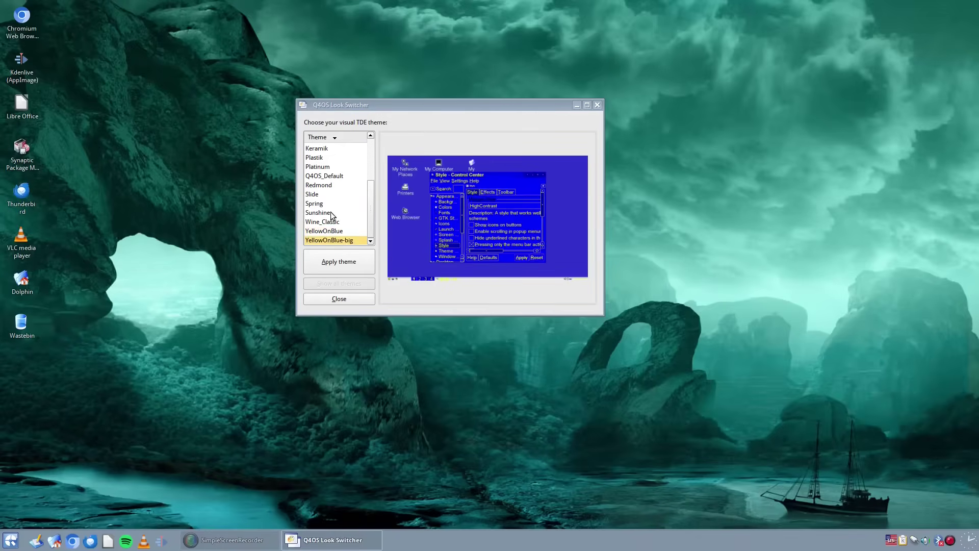
click(334, 213)
click(338, 300)
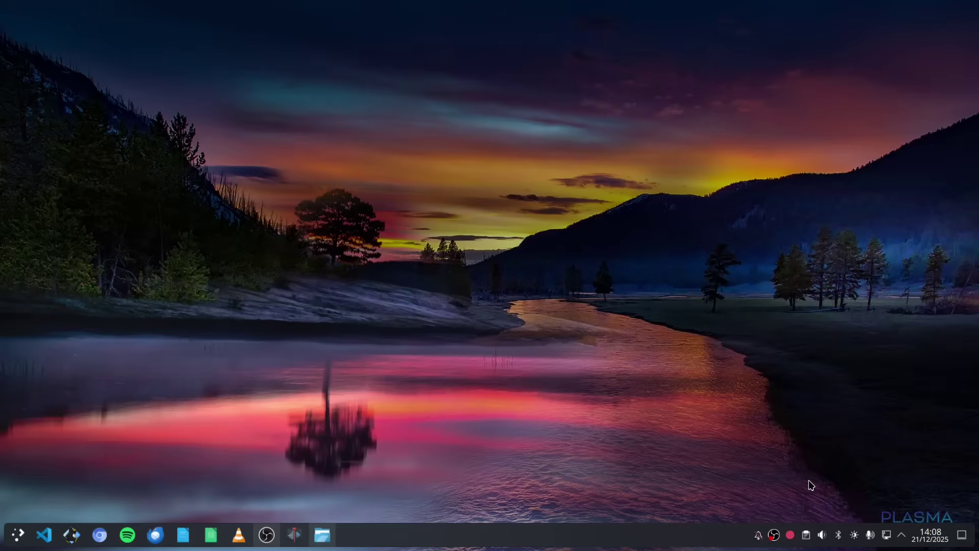
click(886, 534)
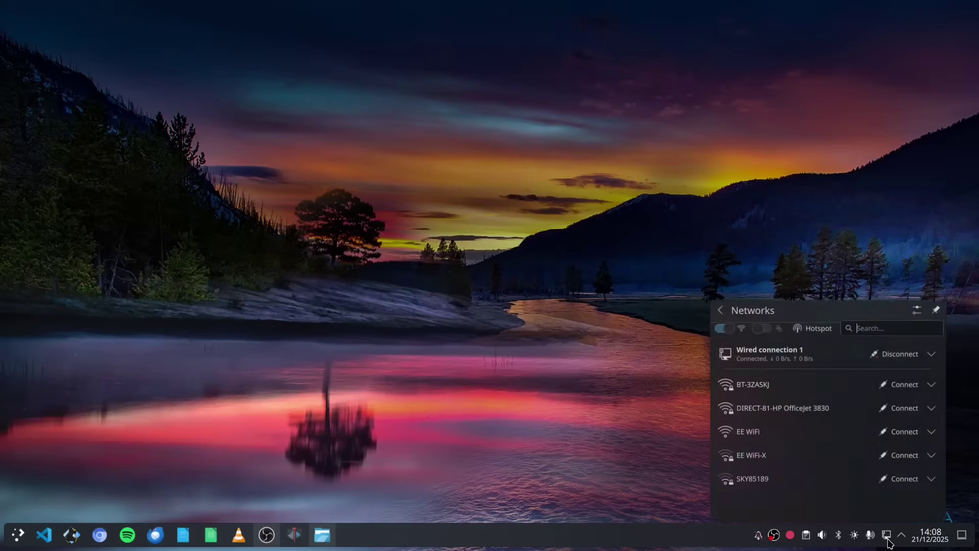
click(528, 389)
click(839, 535)
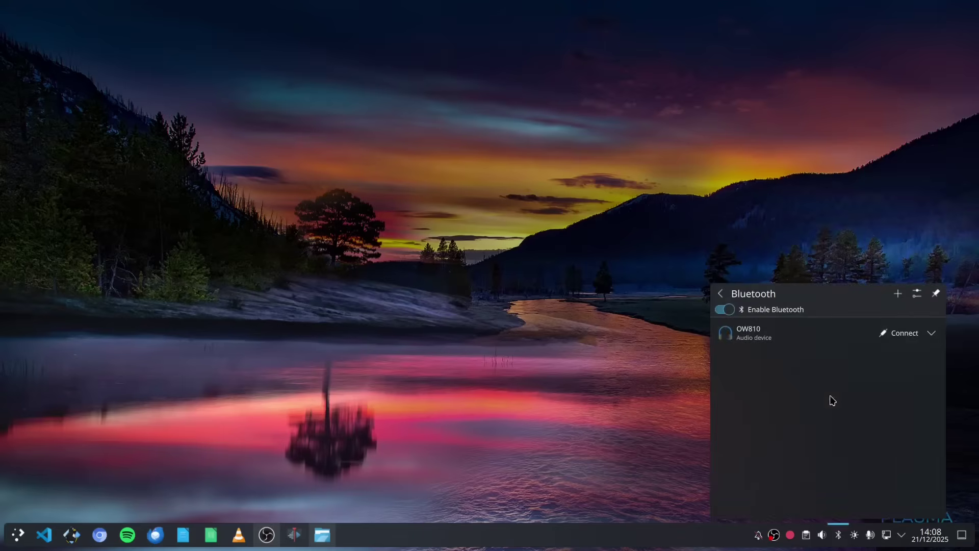
click(555, 304)
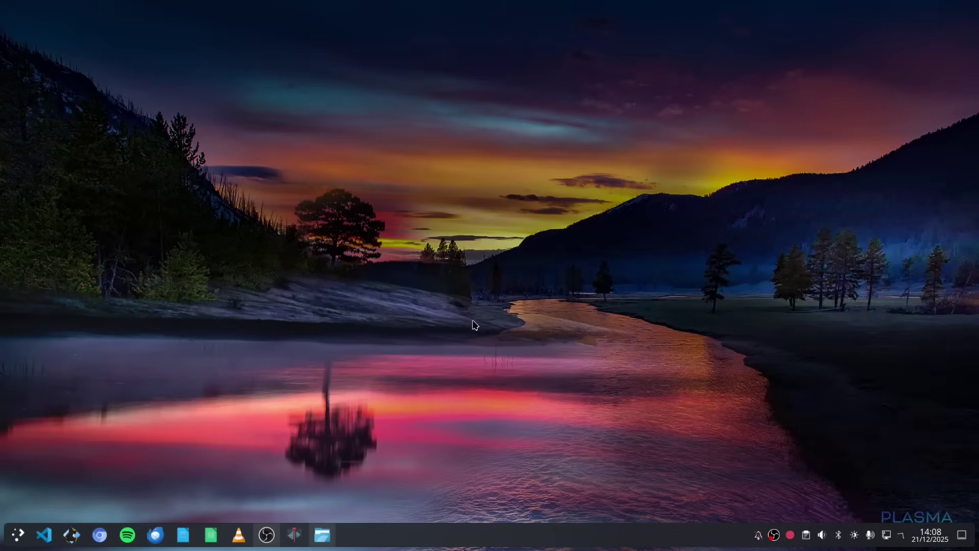
click(15, 539)
text(print)
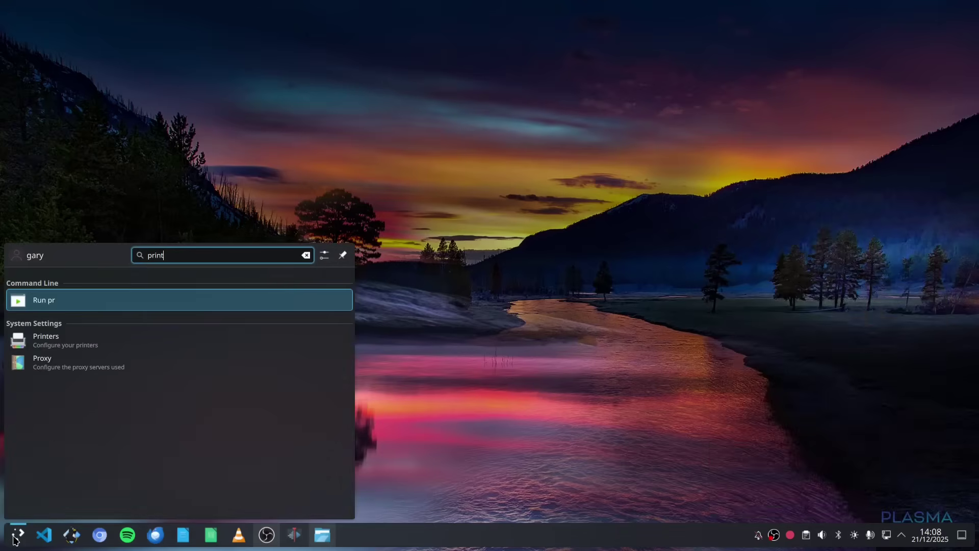
click(57, 337)
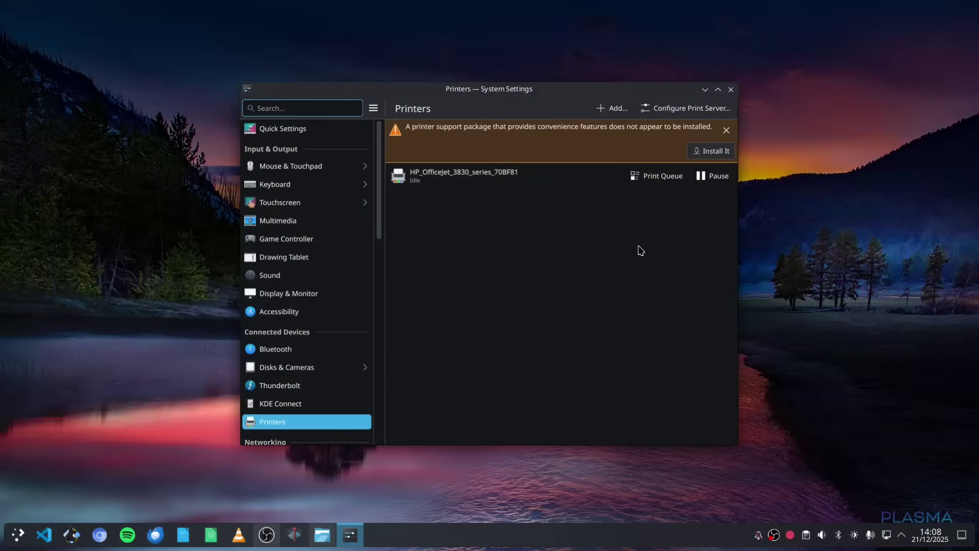
click(731, 90)
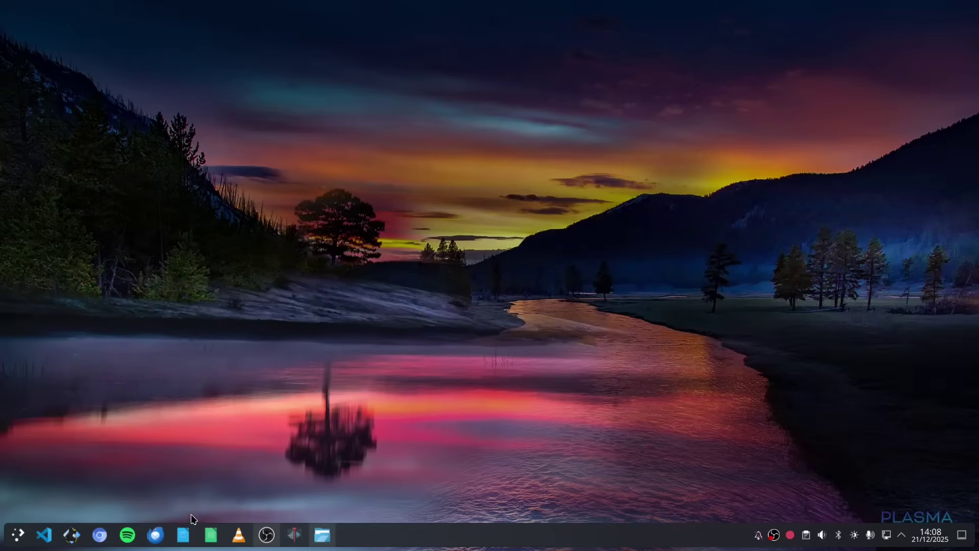
Step: Open the Q4OS Welcome Screen through a 'wel' launcher search and run the Desktop Profiler
click(18, 535)
text(wel)
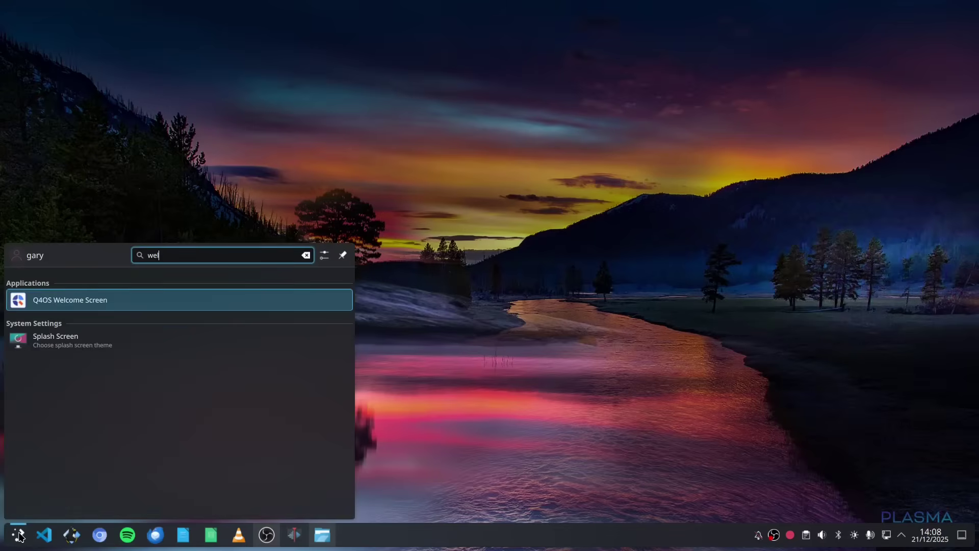
click(101, 306)
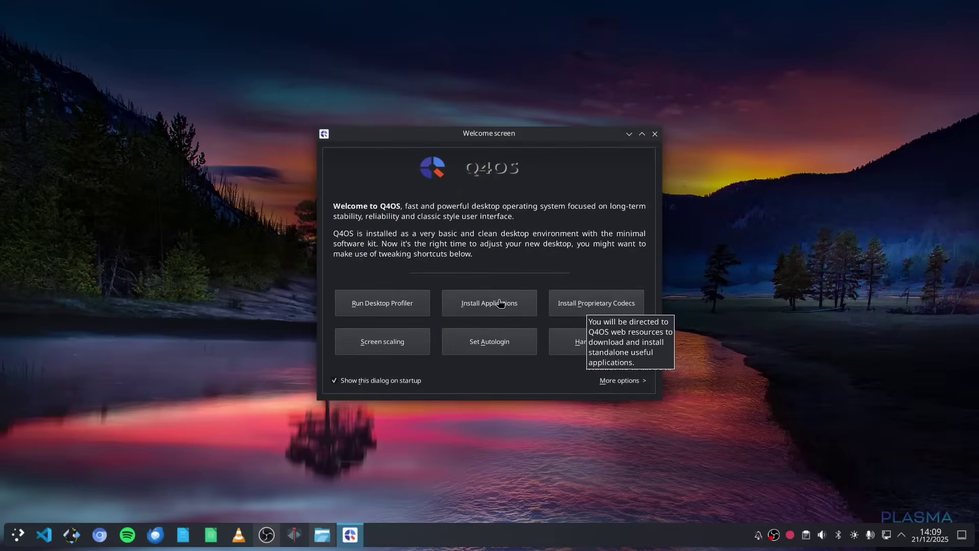
click(398, 304)
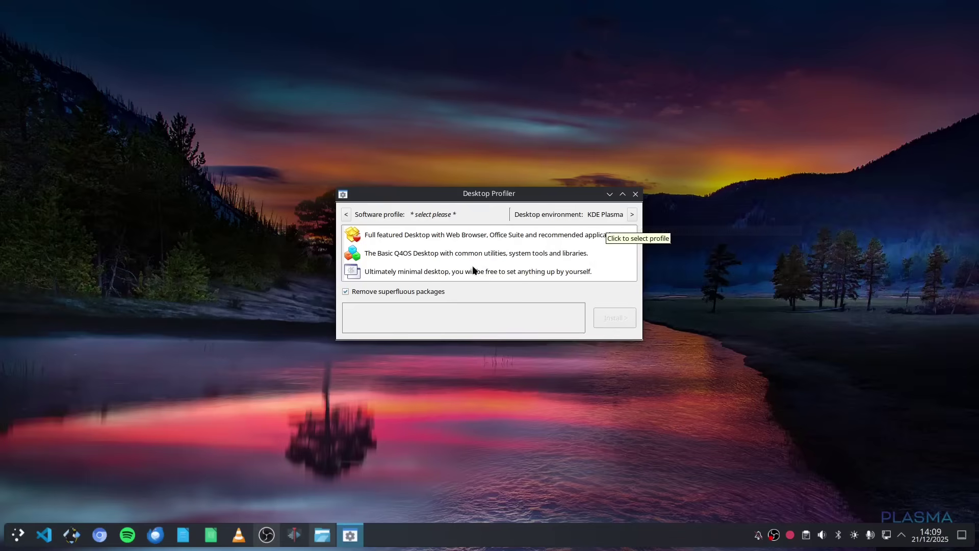
Step: Browse the additional desktop environments, cancel, close the profiler and start Install Applications
click(633, 215)
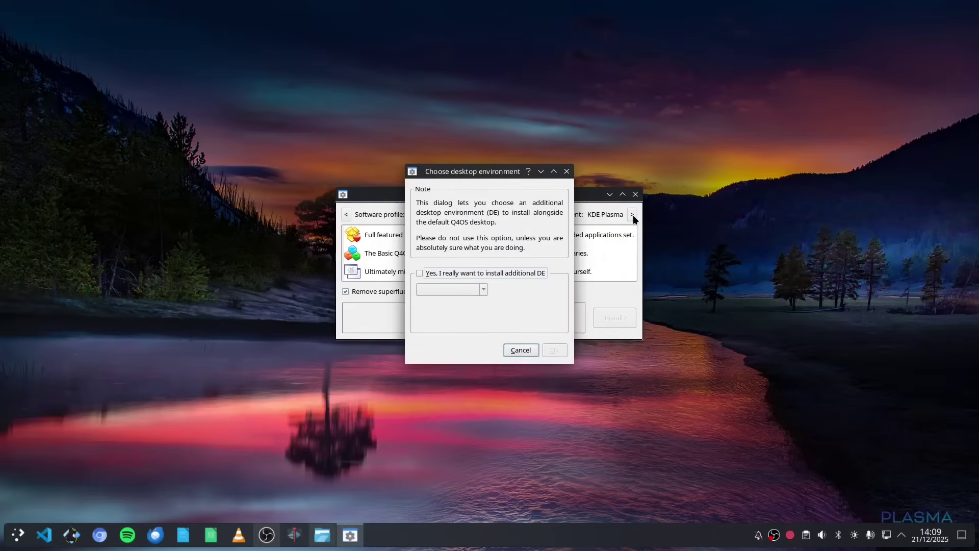
click(459, 272)
click(482, 290)
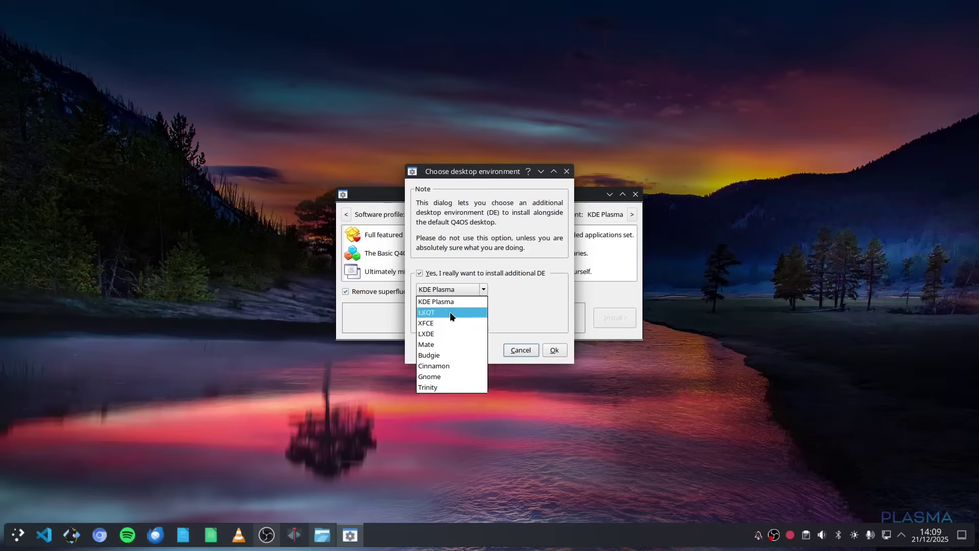
click(521, 350)
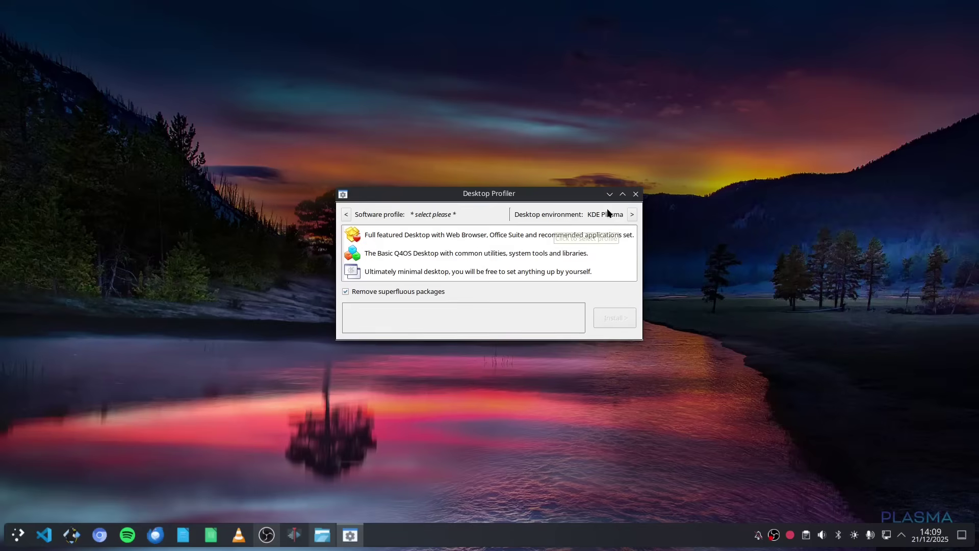
click(636, 194)
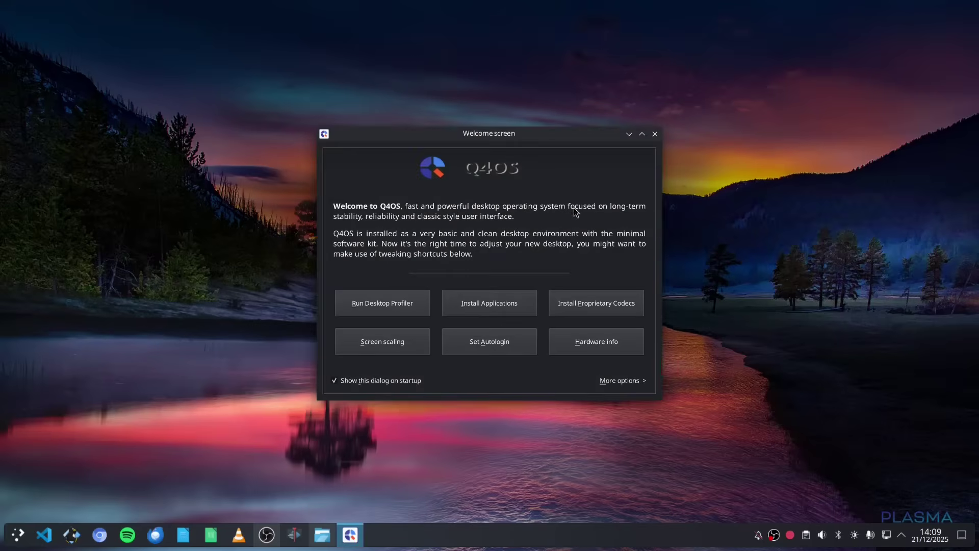
click(479, 304)
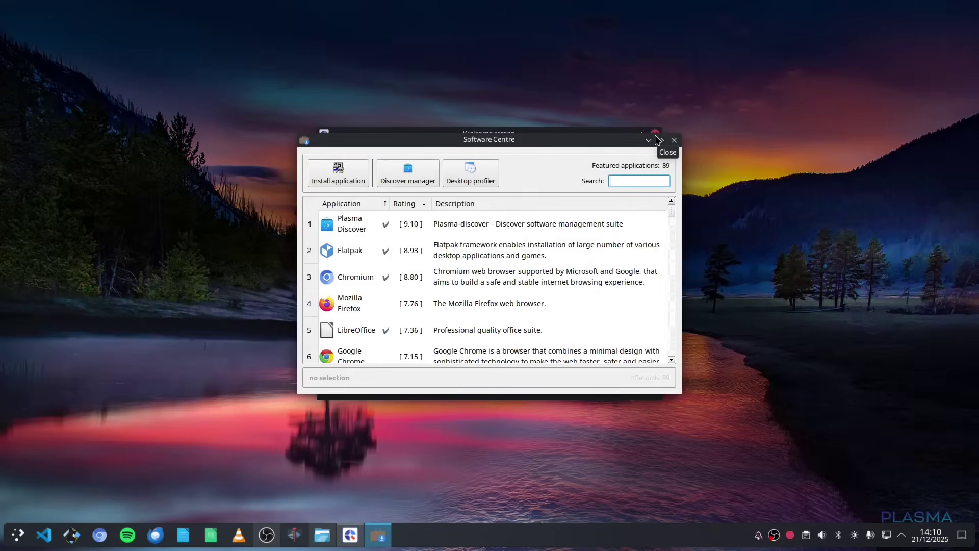
Step: Maximize the Software Centre, scroll through the 89 apps, select Multimedia Codecs, then close it
scroll(360, 235, down, 2)
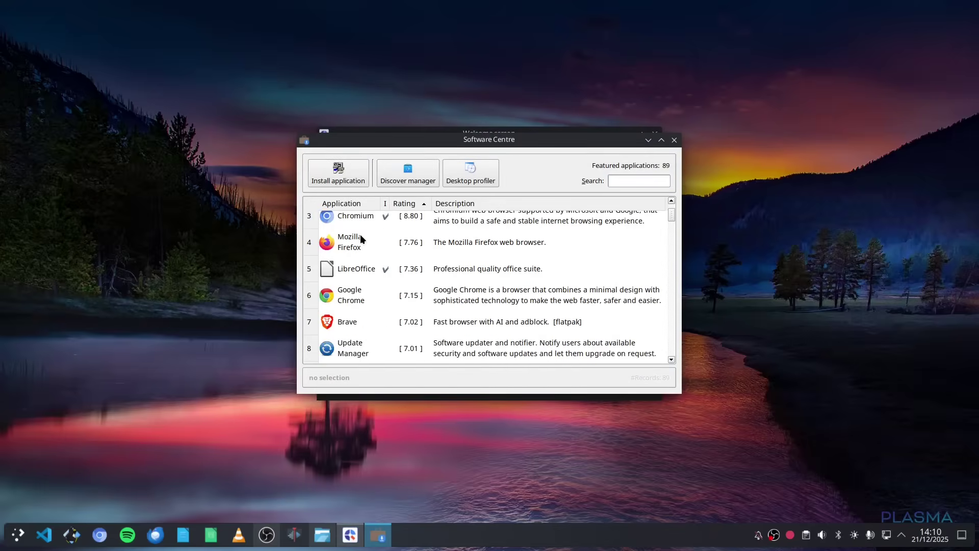
click(661, 139)
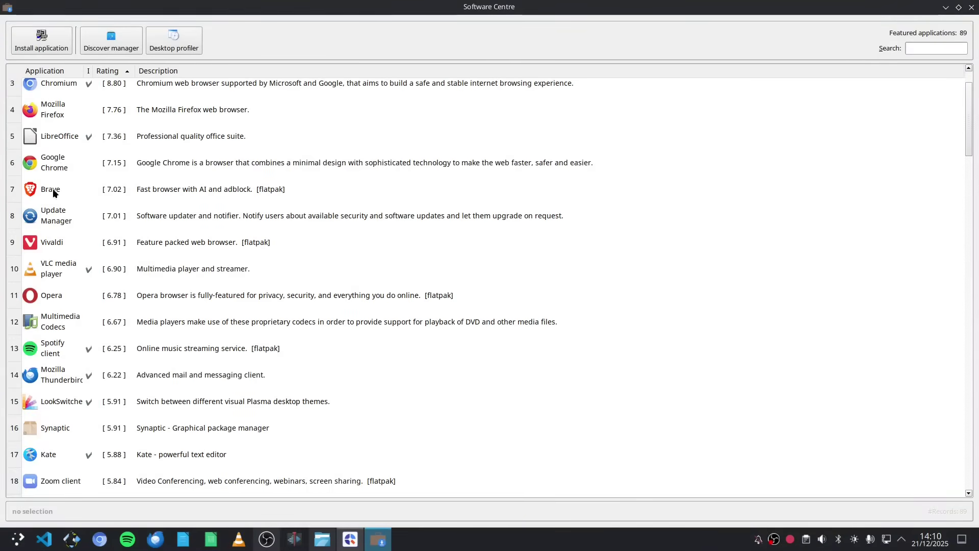
scroll(57, 218, down, 3)
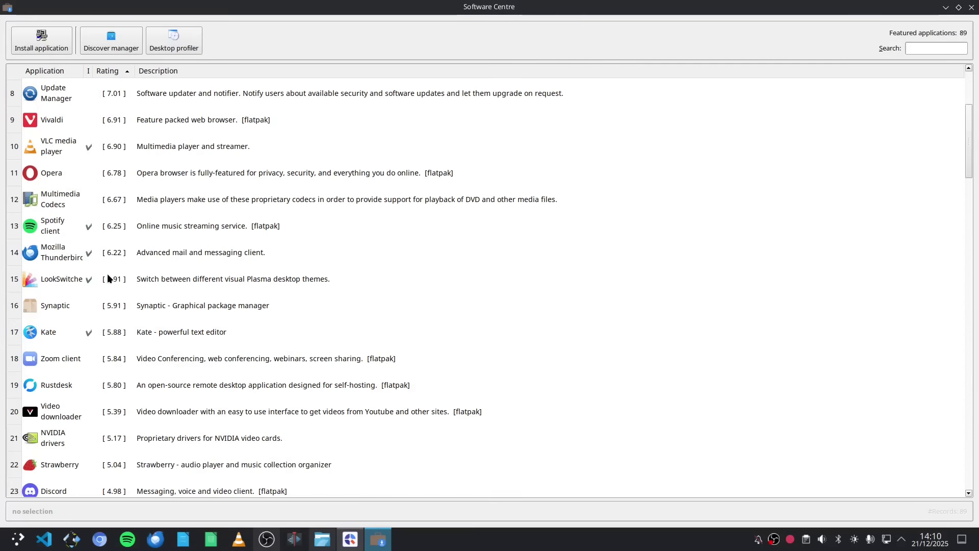
click(62, 193)
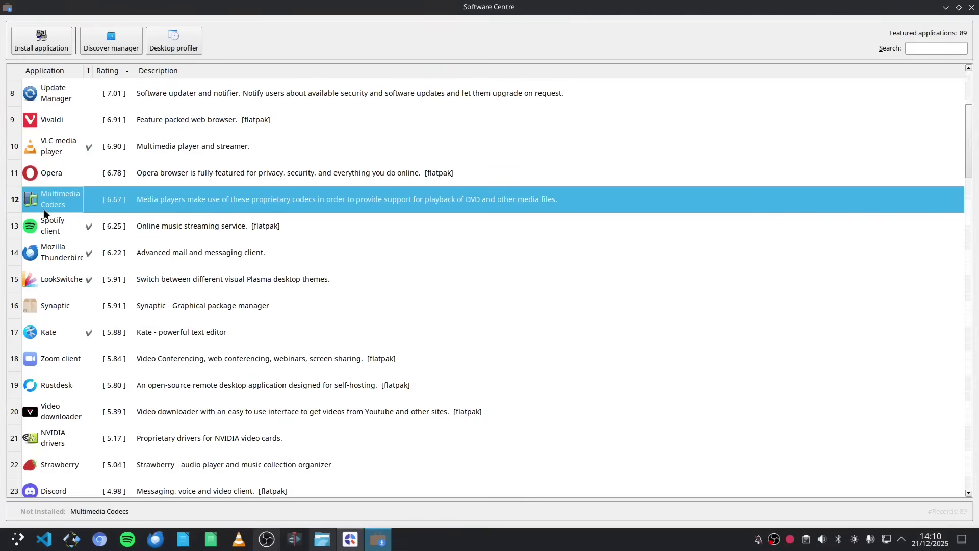
scroll(63, 242, down, 7)
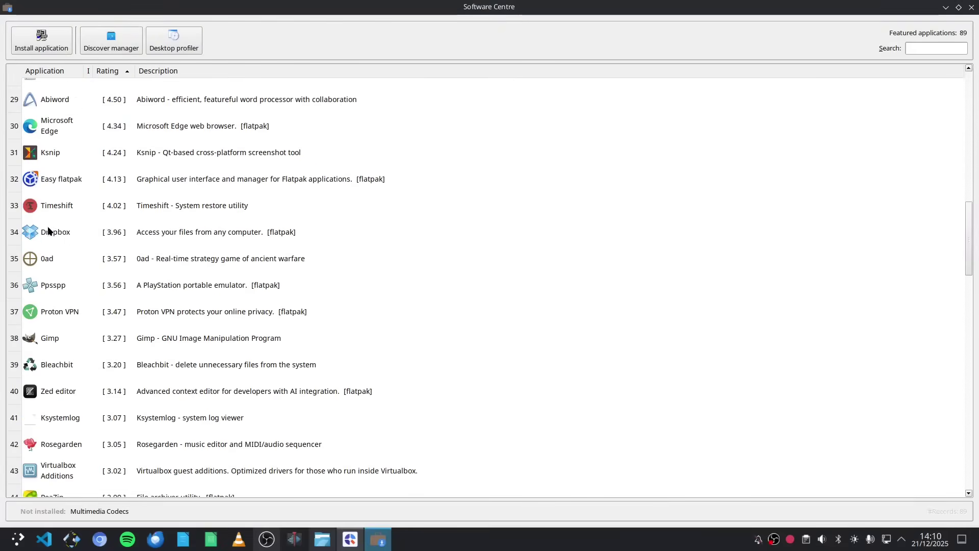
scroll(48, 231, down, 15)
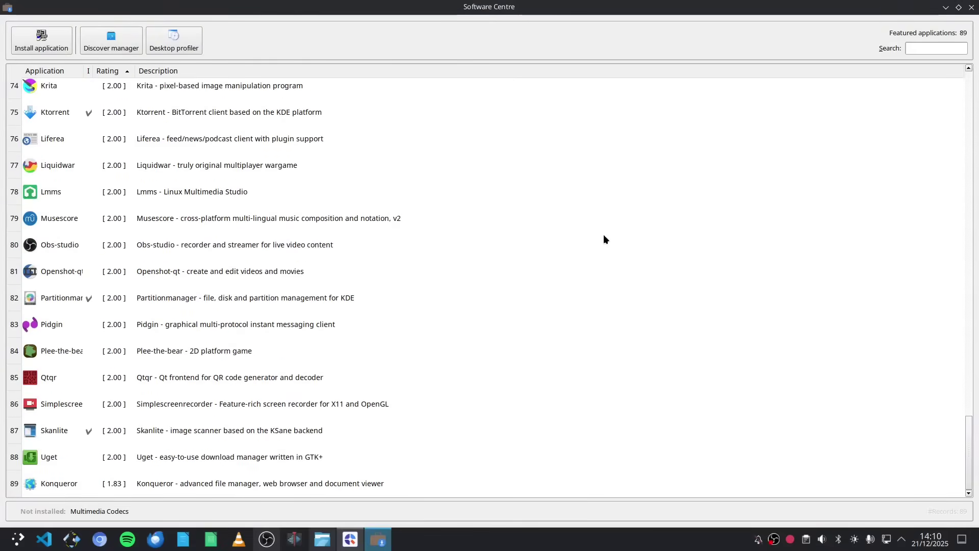
click(971, 7)
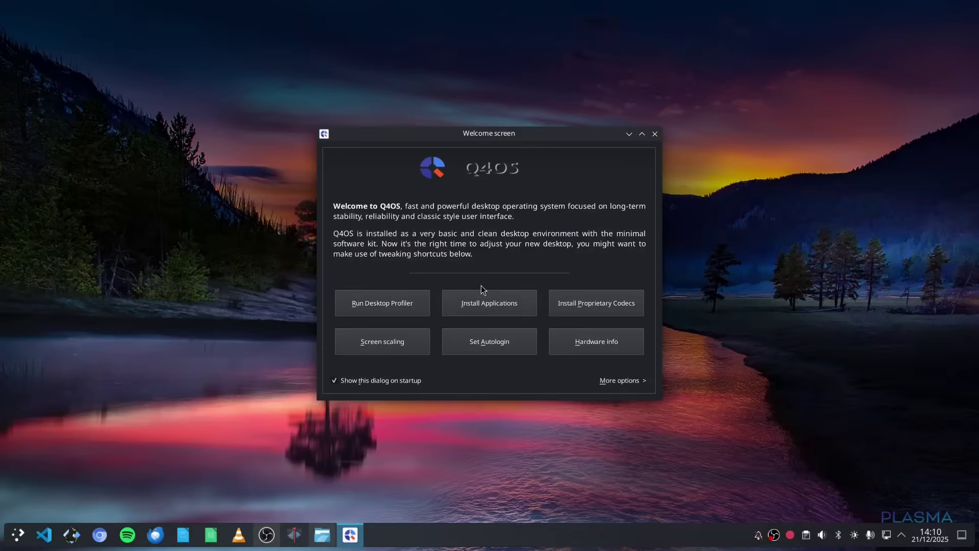
Step: Open Discover via a 'disco' search, return to its Home page and search for 'steam'
click(14, 539)
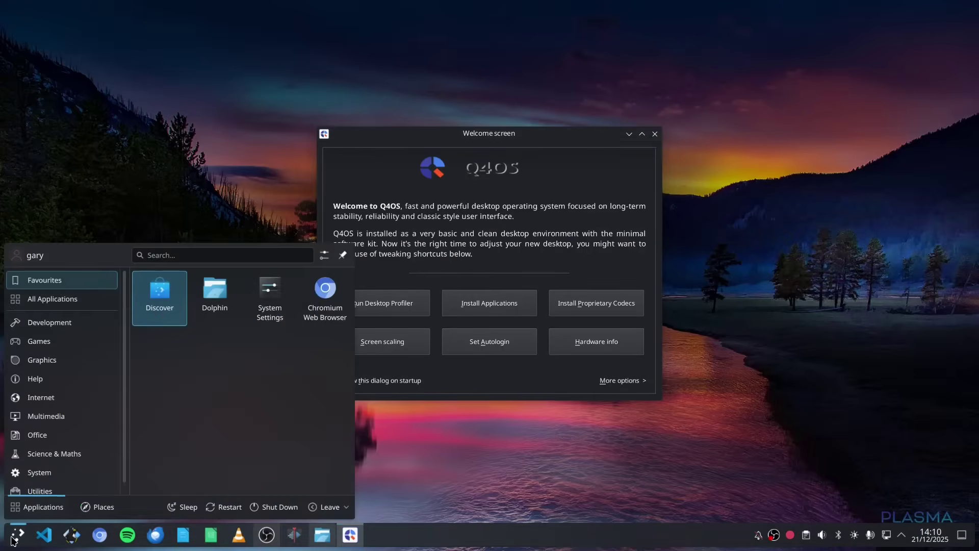
text(disco)
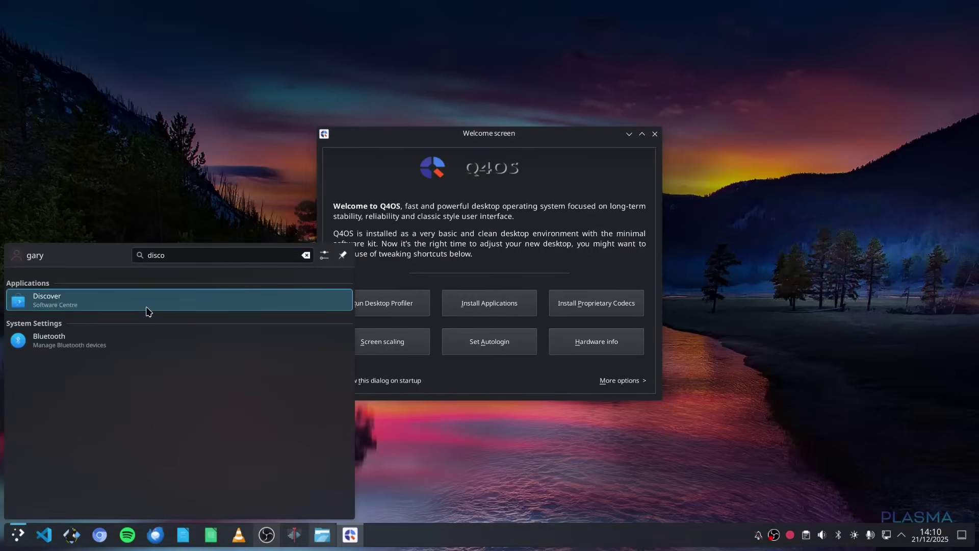
click(147, 308)
click(279, 168)
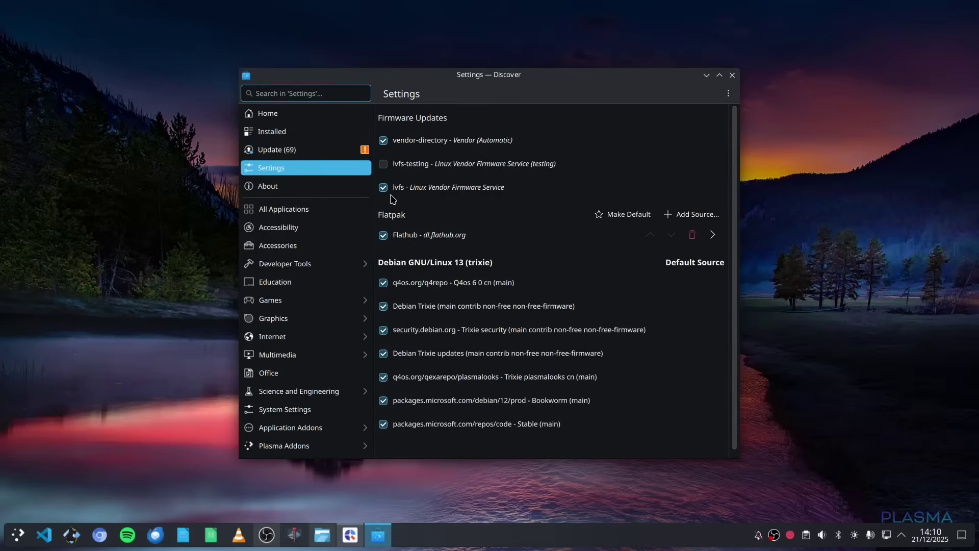
click(284, 109)
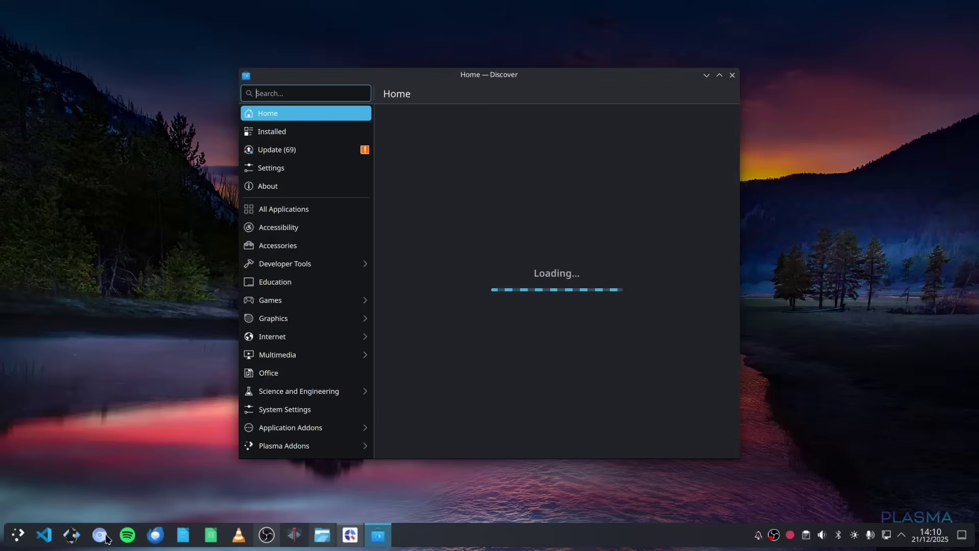
text(steam)
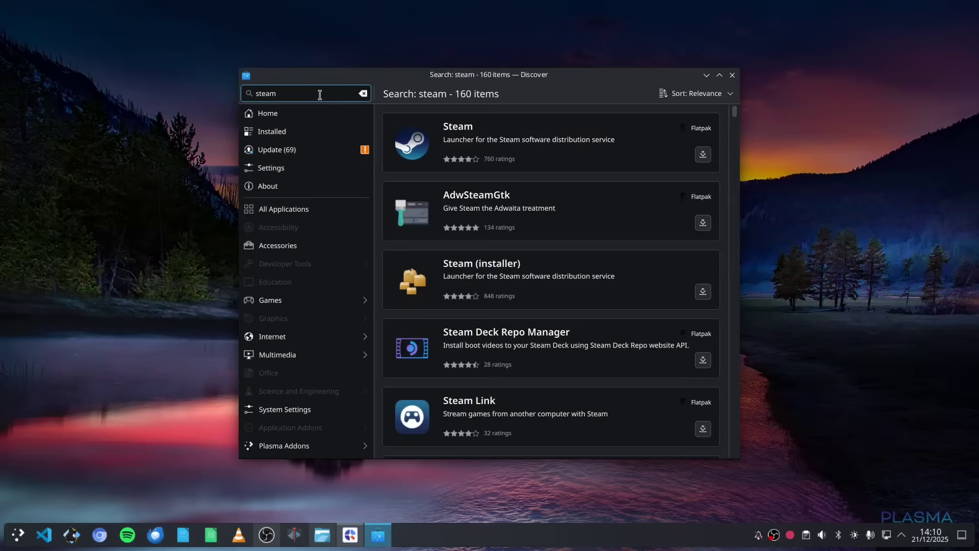
Step: Close Discover and the Welcome Screen, open Look Switcher, and scroll down to the Win11 themes
click(733, 76)
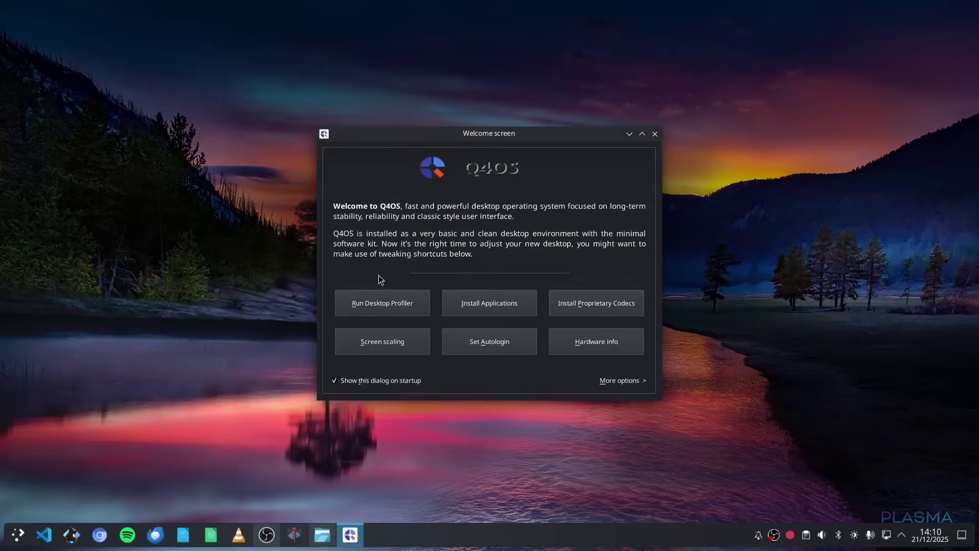
click(654, 133)
click(18, 535)
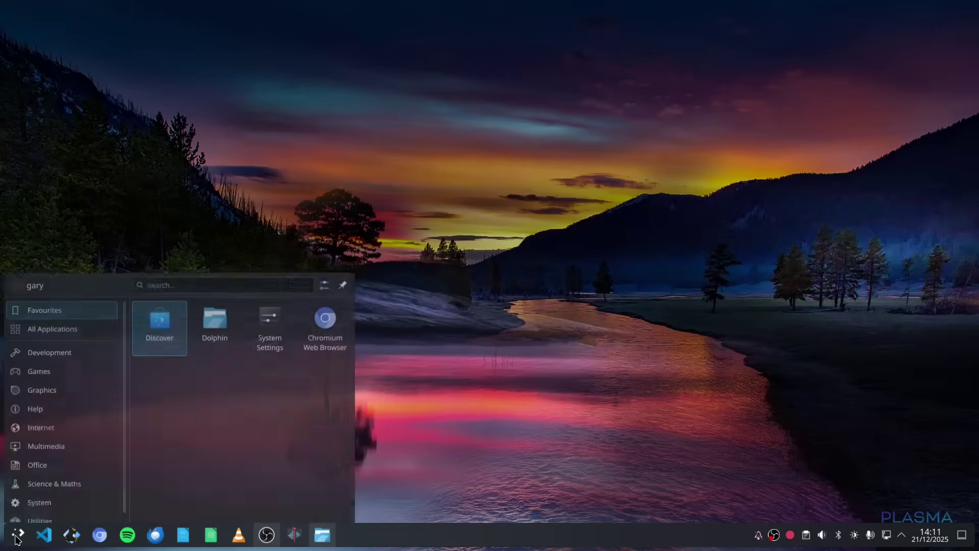
text(look)
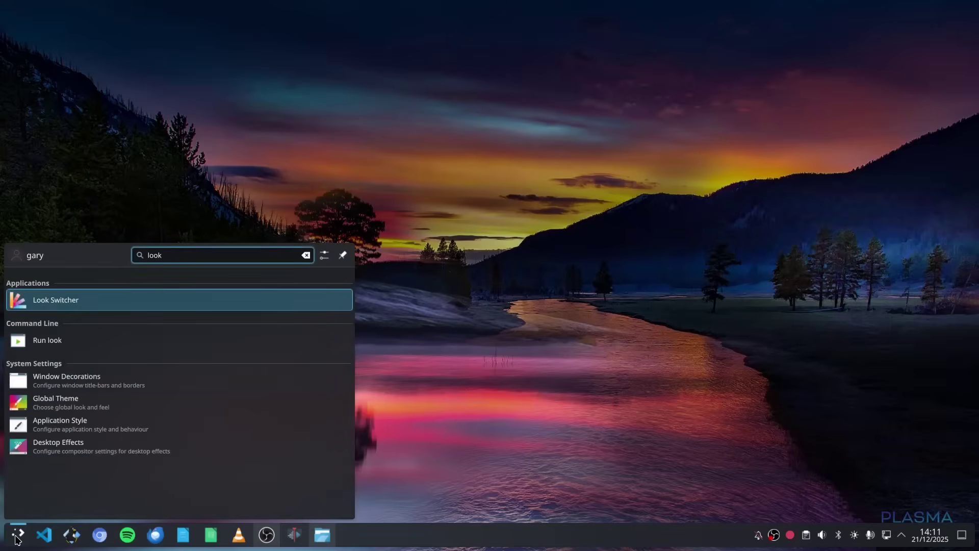
click(80, 303)
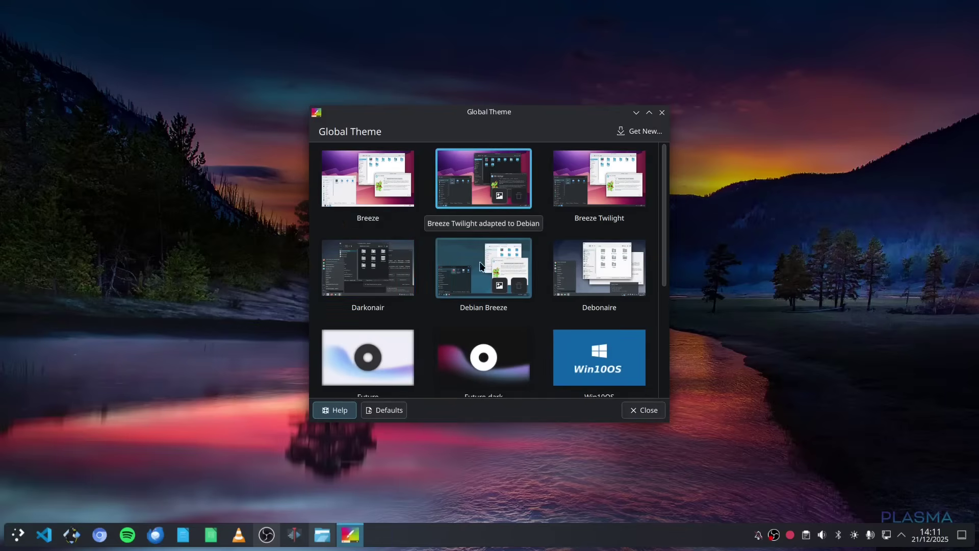
scroll(605, 265, down, 2)
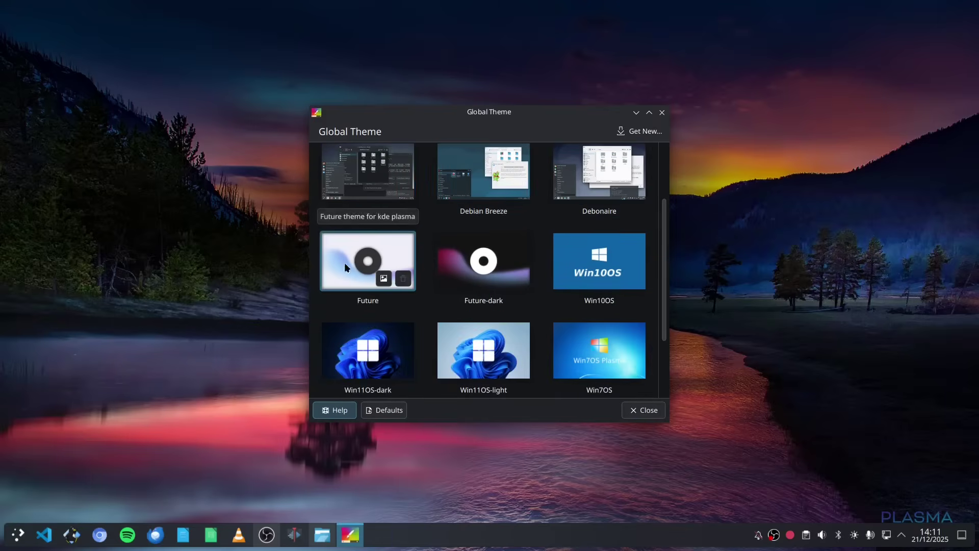
scroll(576, 260, down, 2)
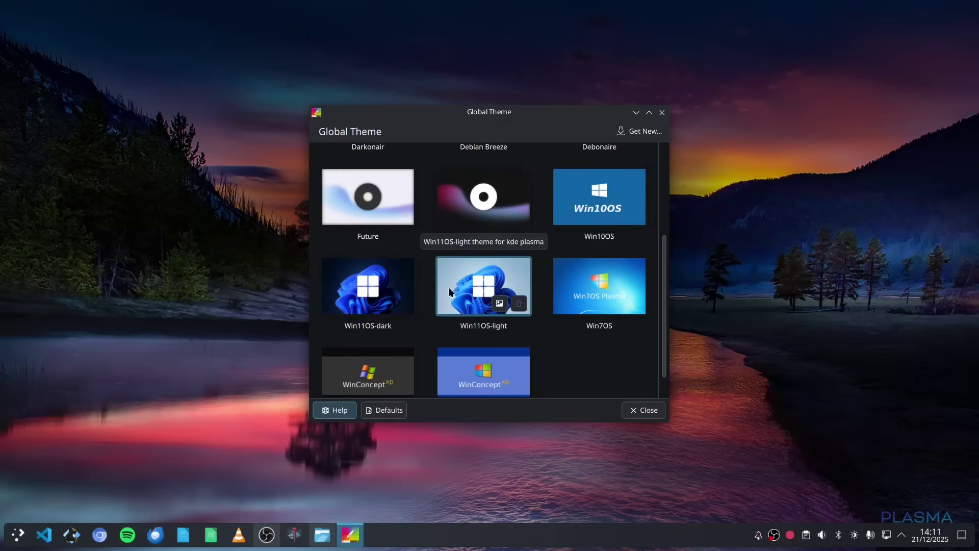
scroll(449, 287, down, 1)
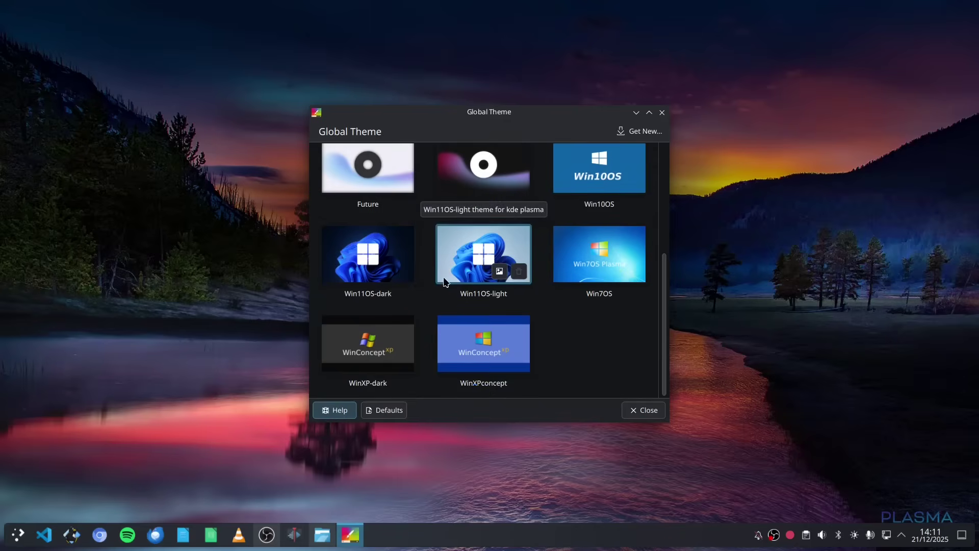
Step: Apply the Win11OS-dark global theme including its desktop and window layout, then close the chooser
click(361, 259)
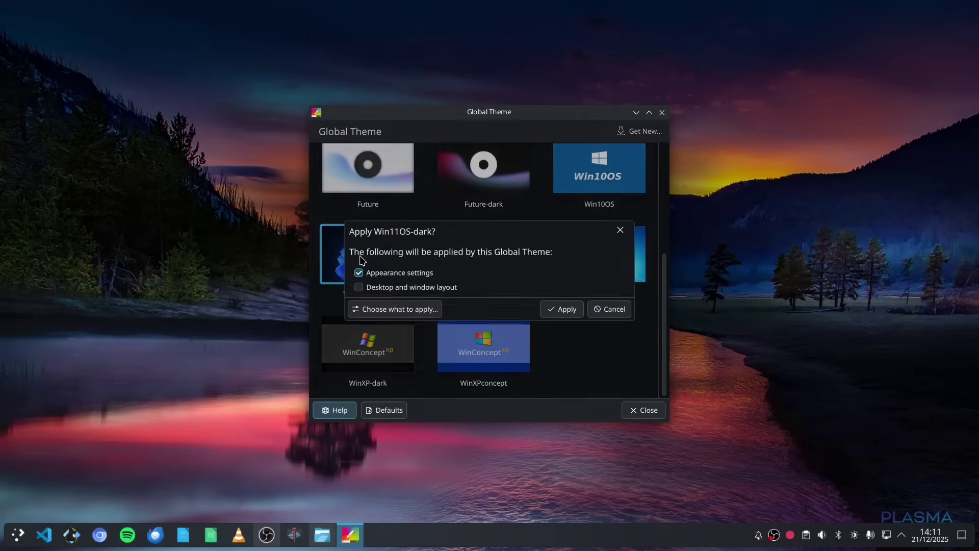
click(388, 286)
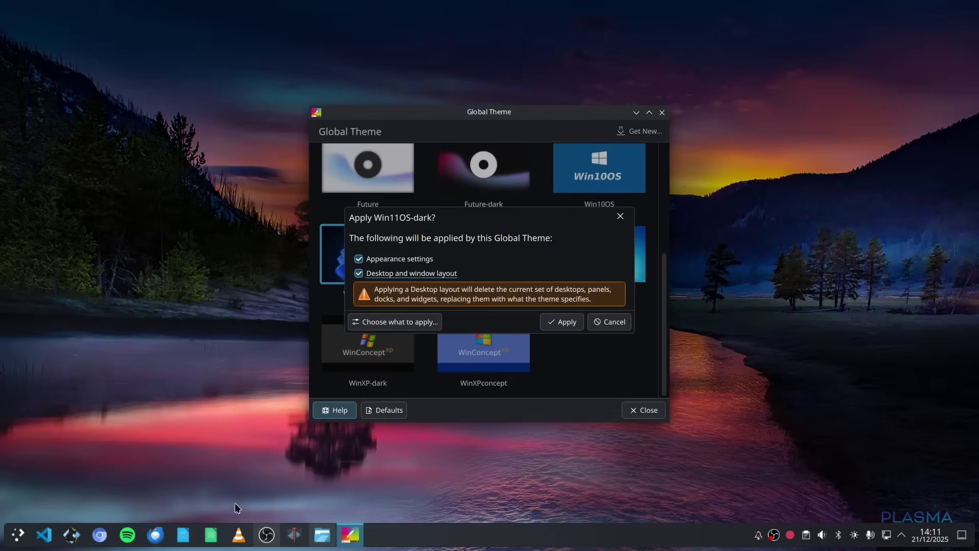
click(562, 322)
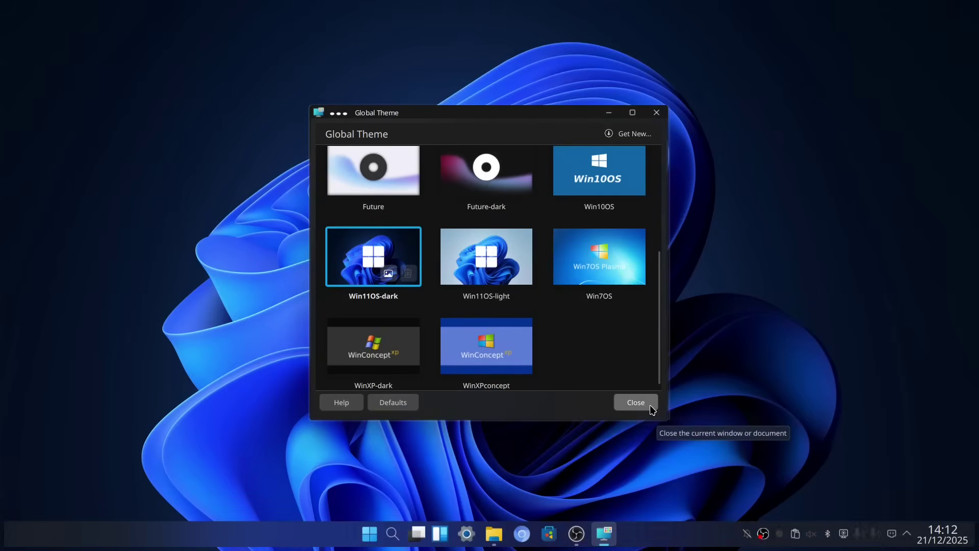
click(636, 402)
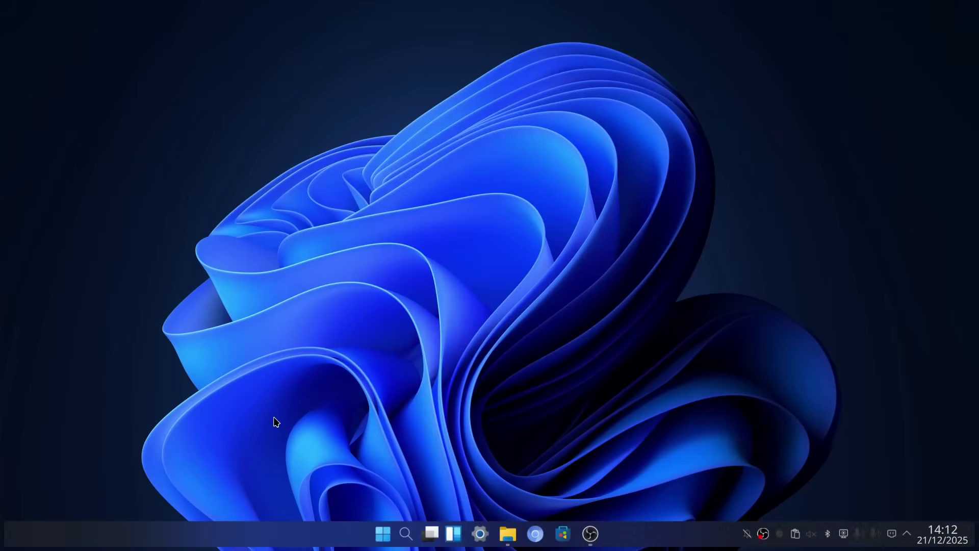
click(383, 535)
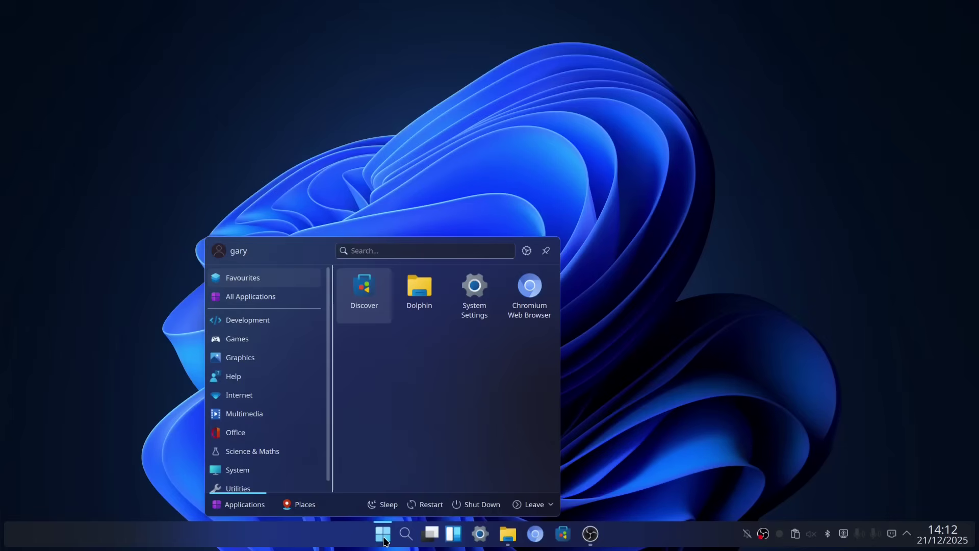
Step: Apply the Breeze Dark global theme with its desktop and window layout from Look Switcher
click(400, 251)
text(look swit)
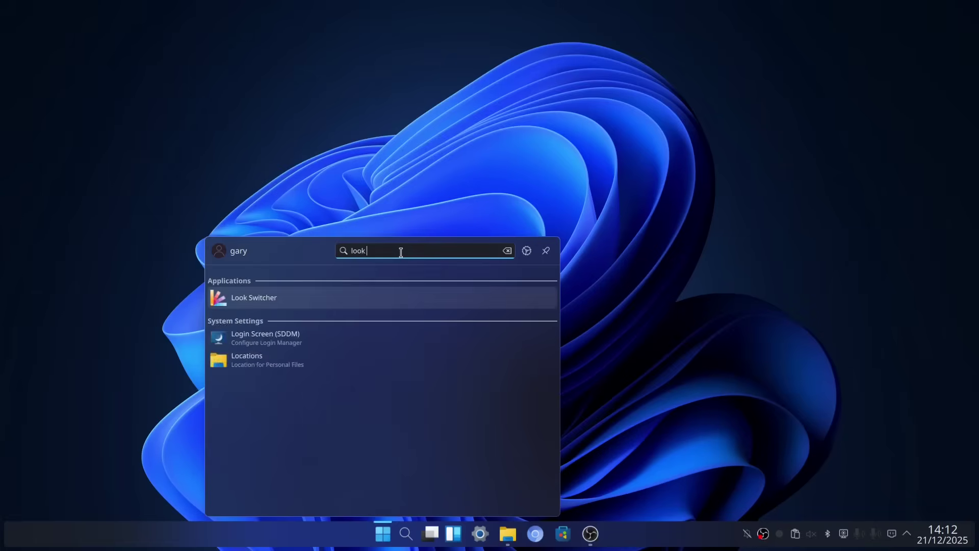
click(354, 301)
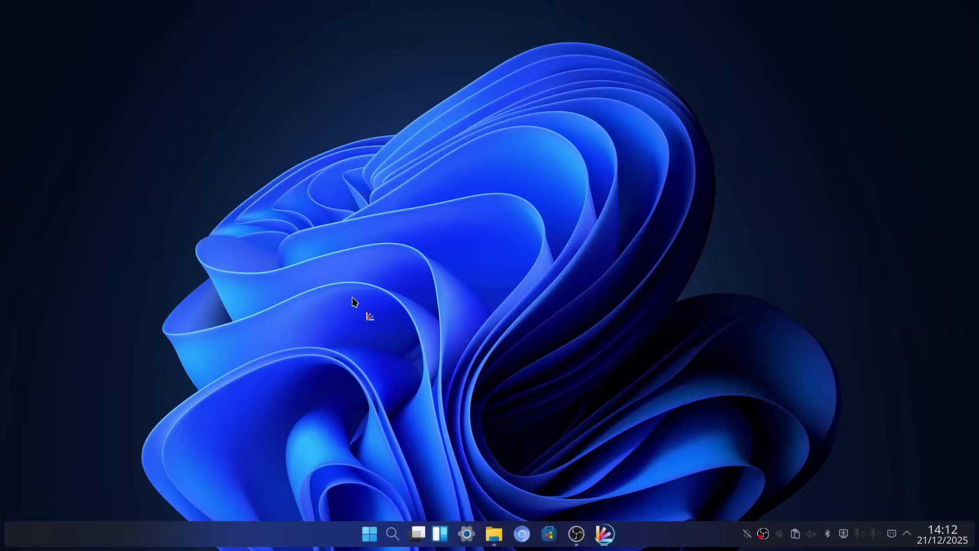
click(512, 179)
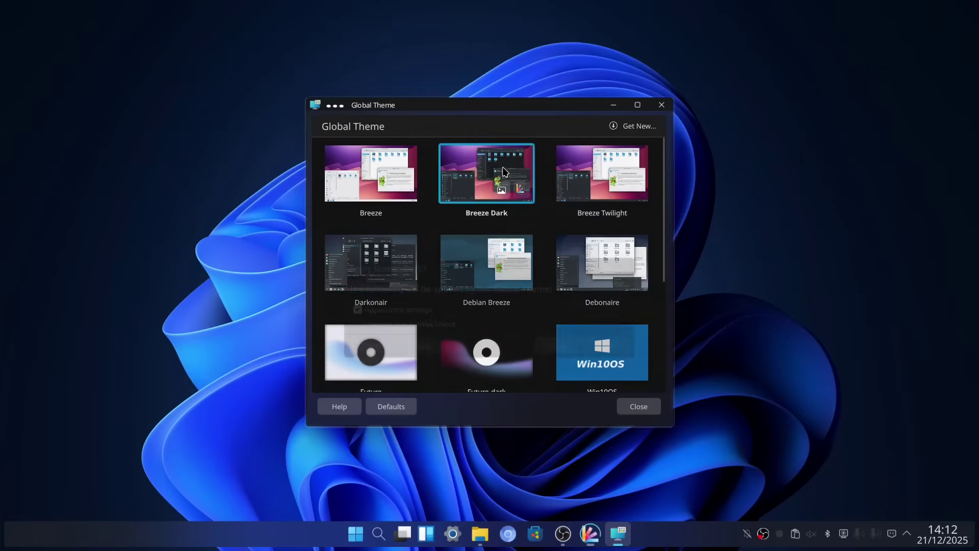
click(410, 282)
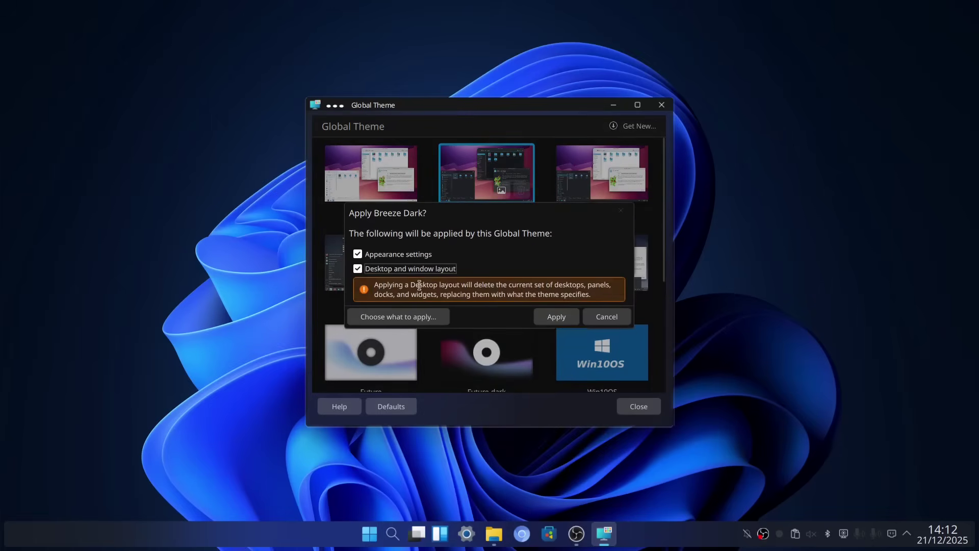
click(557, 317)
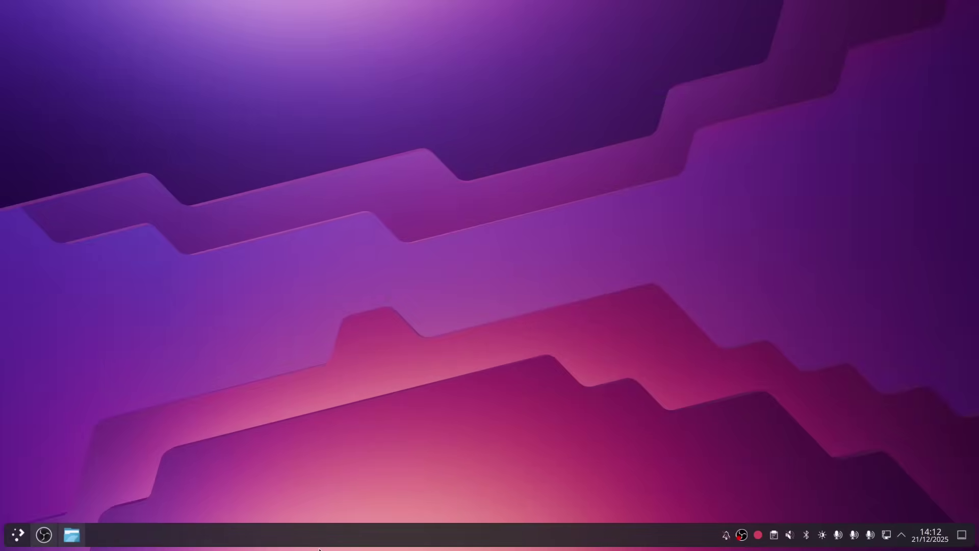
Step: Set the desktop wallpaper back to the sunset river image
right_click(363, 284)
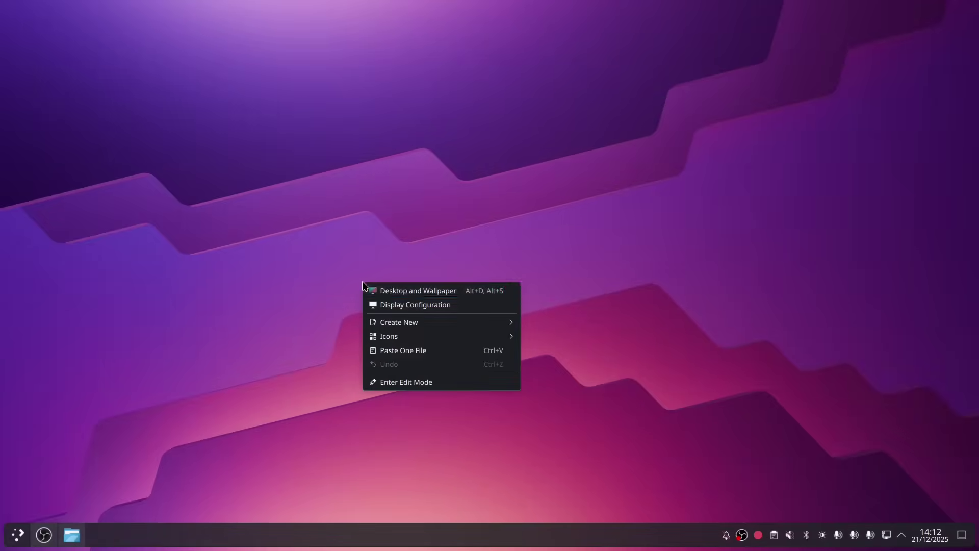
click(413, 293)
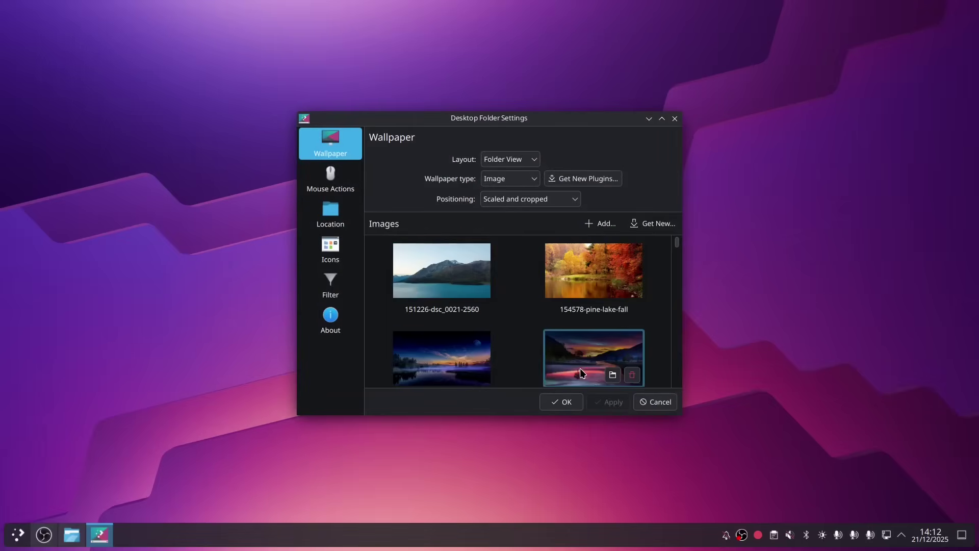
click(581, 372)
click(610, 401)
click(561, 402)
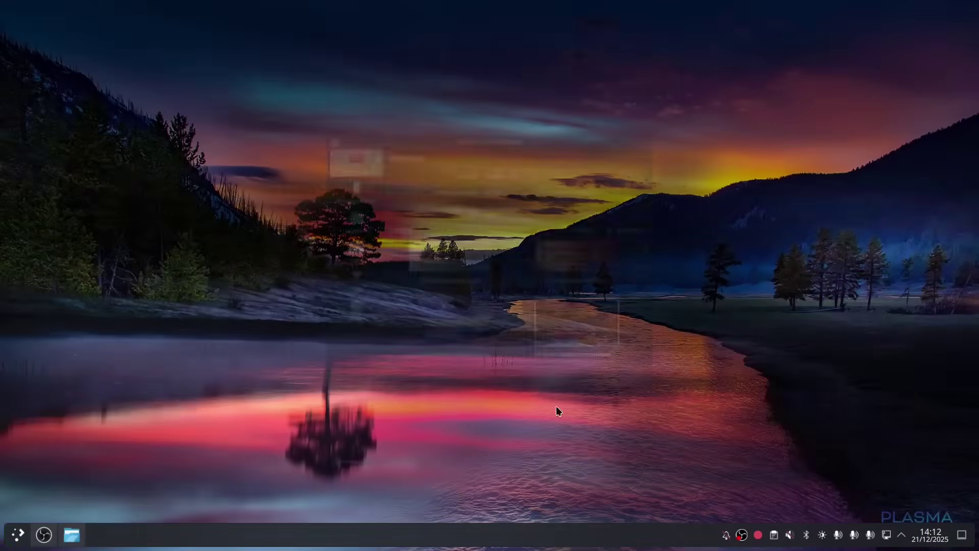
Step: Pin Chromium from the Internet category to the taskbar, then browse the Multimedia category
click(18, 534)
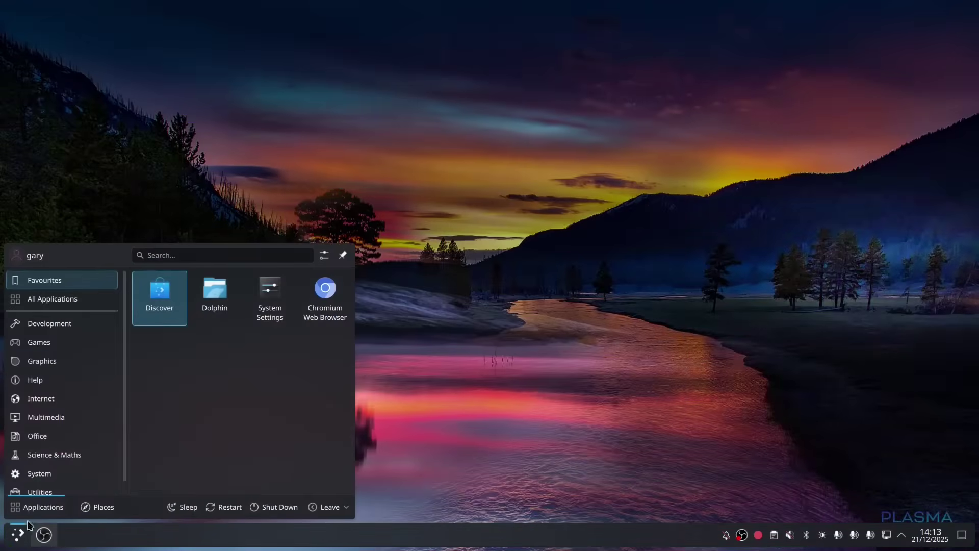
click(41, 399)
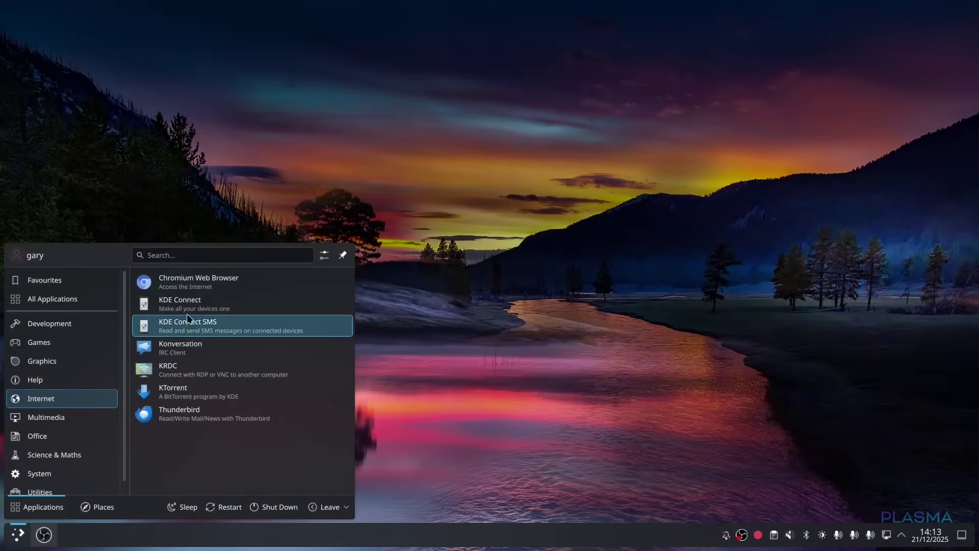
click(64, 528)
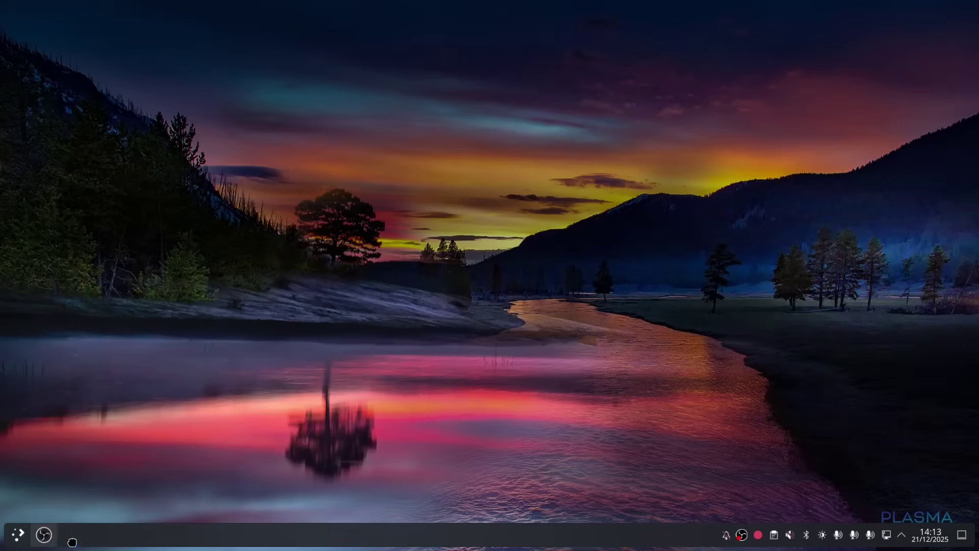
click(18, 535)
click(82, 418)
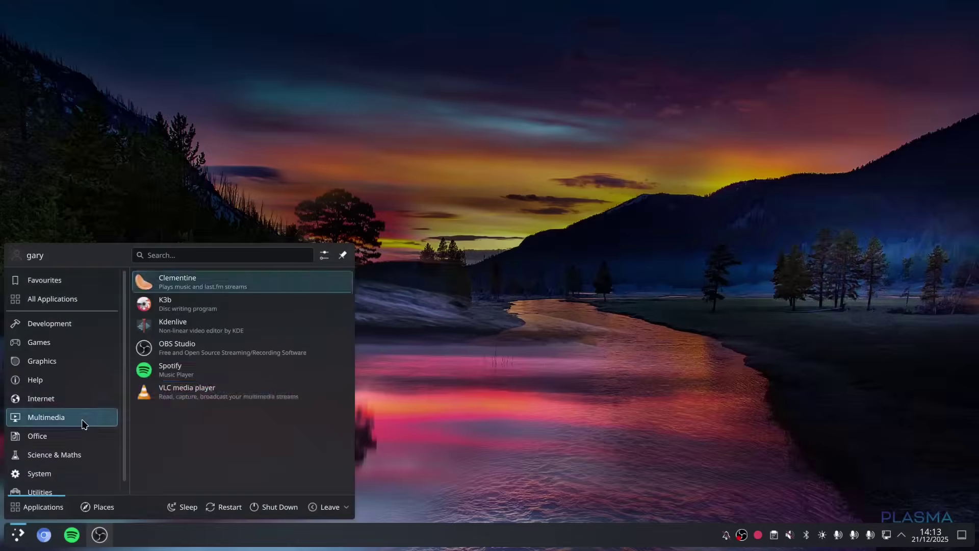